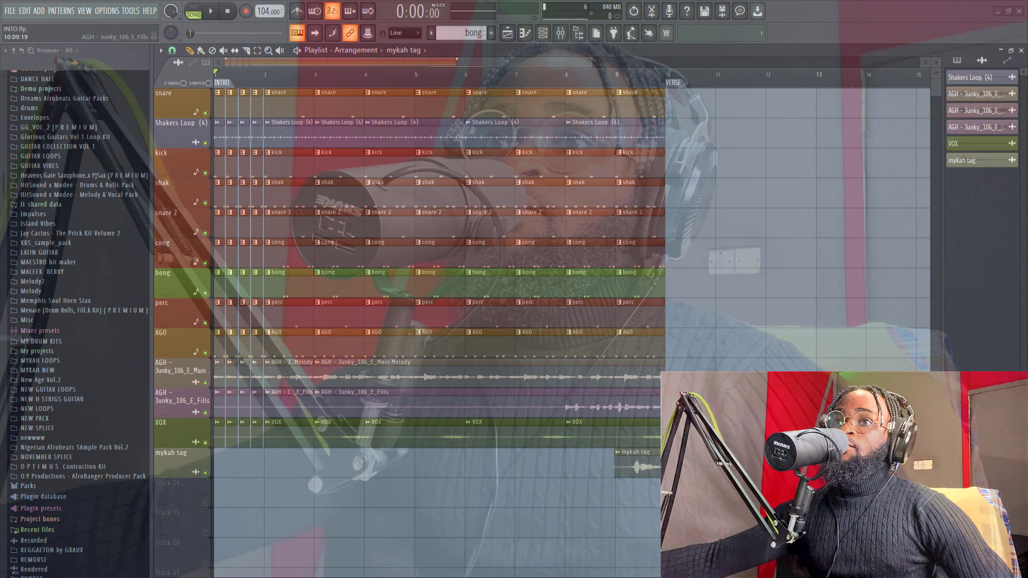
- Mute Junky Main Melody, Junky Fills and VOX, then play the drums-only intro
{"action": "left_click", "coordinate": [206, 383]}
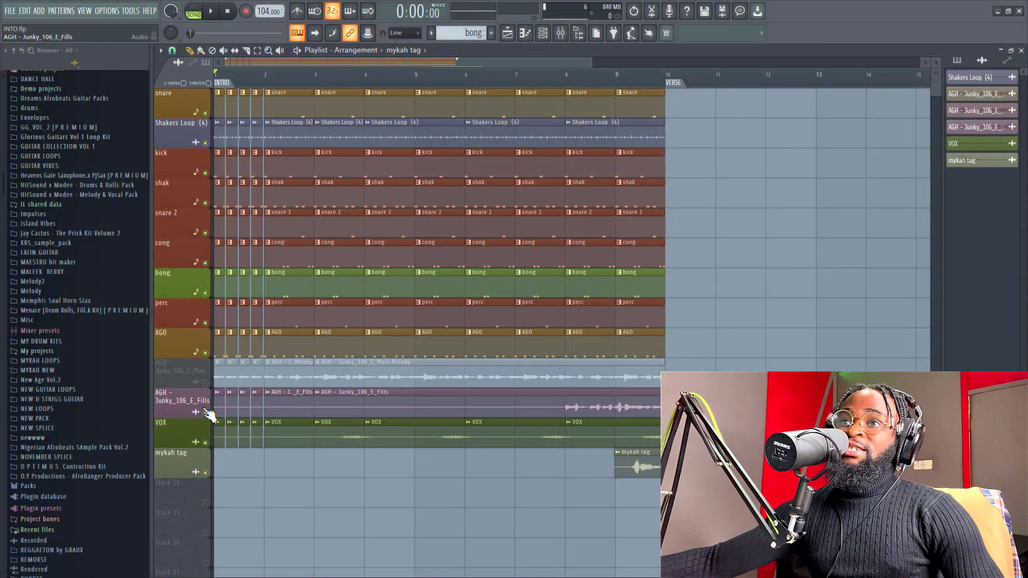
{"action": "left_click", "coordinate": [205, 412]}
{"action": "left_click", "coordinate": [205, 442]}
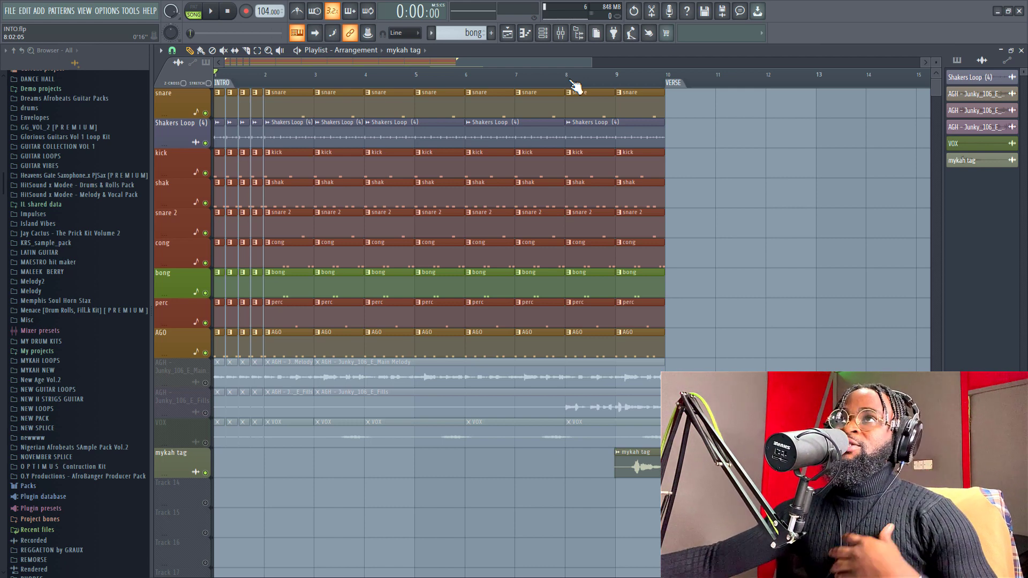
{"action": "left_click", "coordinate": [212, 13]}
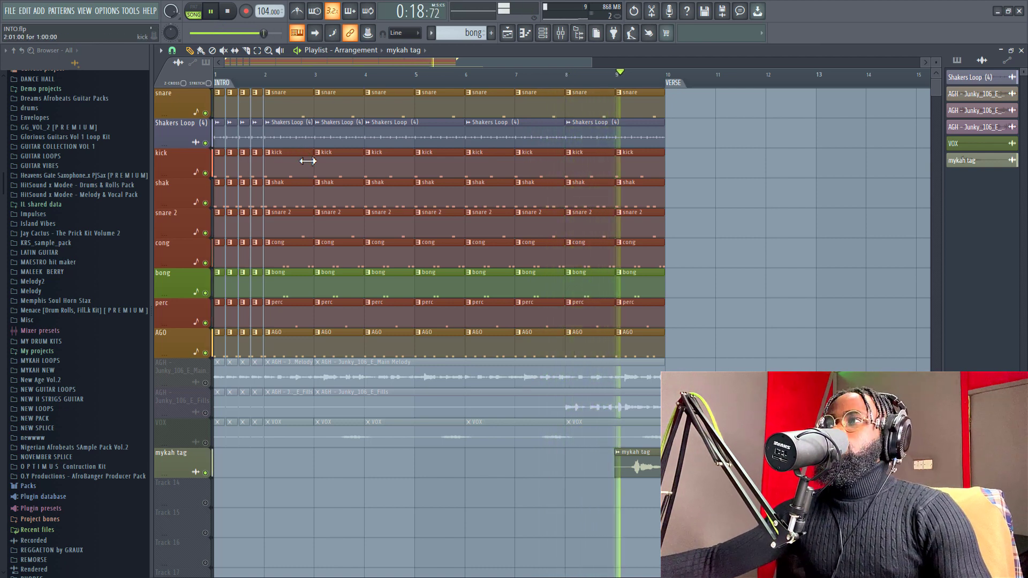
{"action": "left_click", "coordinate": [230, 15]}
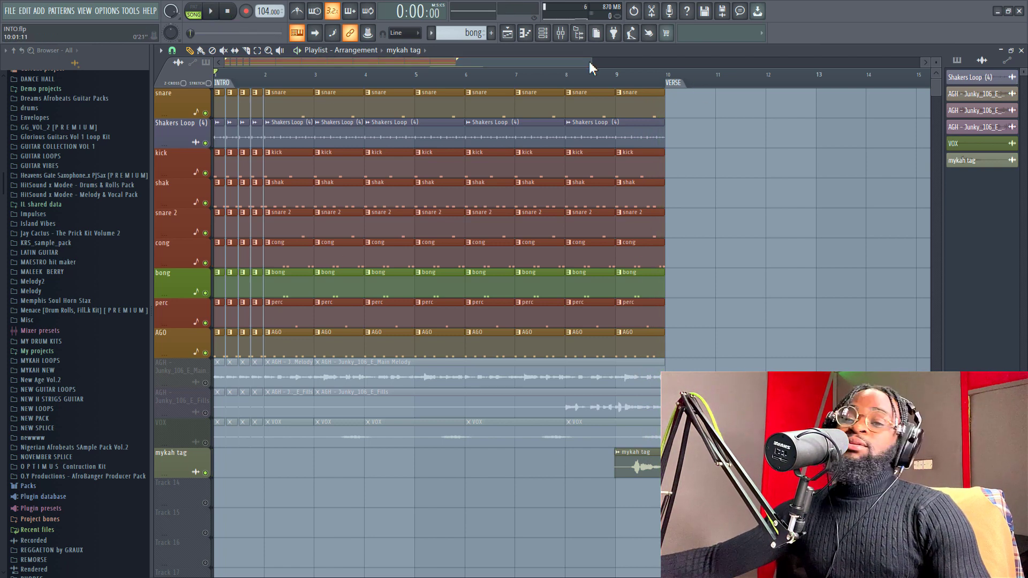
- Zoom the playlist in and expand the AfroBeats Guitar Highlife Pack folder in the browser
{"action": "left_click_drag", "start_coordinate": [589, 62], "coordinate": [509, 62]}
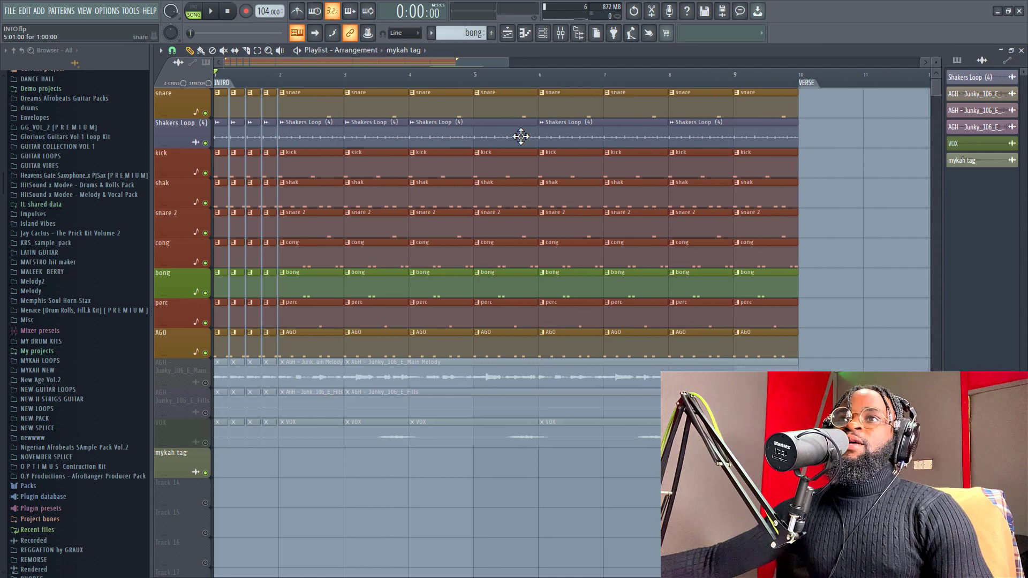
{"action": "scroll", "coordinate": [78, 292], "scroll_direction": "down", "scroll_amount": 3}
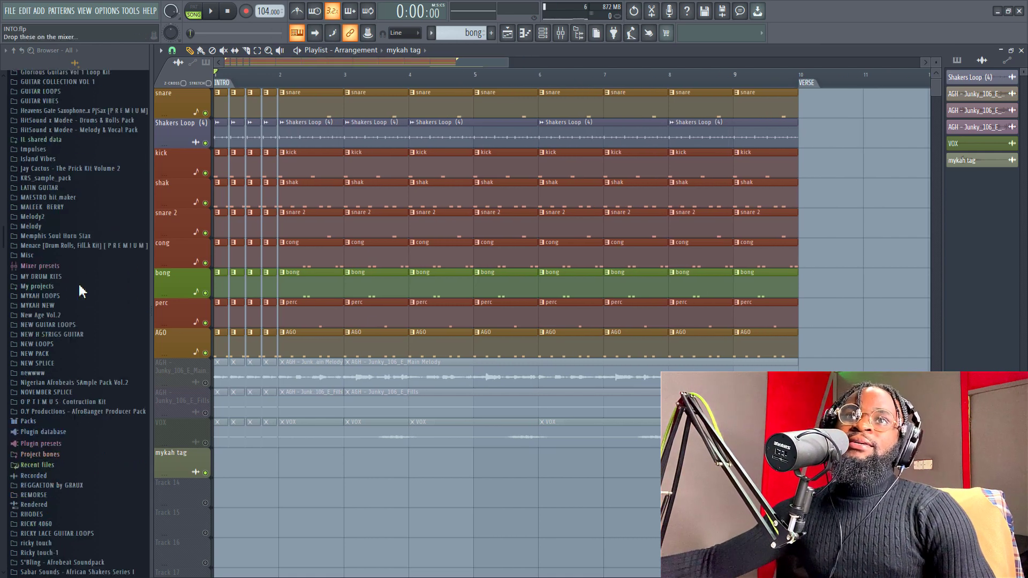
{"action": "scroll", "coordinate": [79, 291], "scroll_direction": "down", "scroll_amount": 4}
{"action": "scroll", "coordinate": [75, 302], "scroll_direction": "up", "scroll_amount": 7}
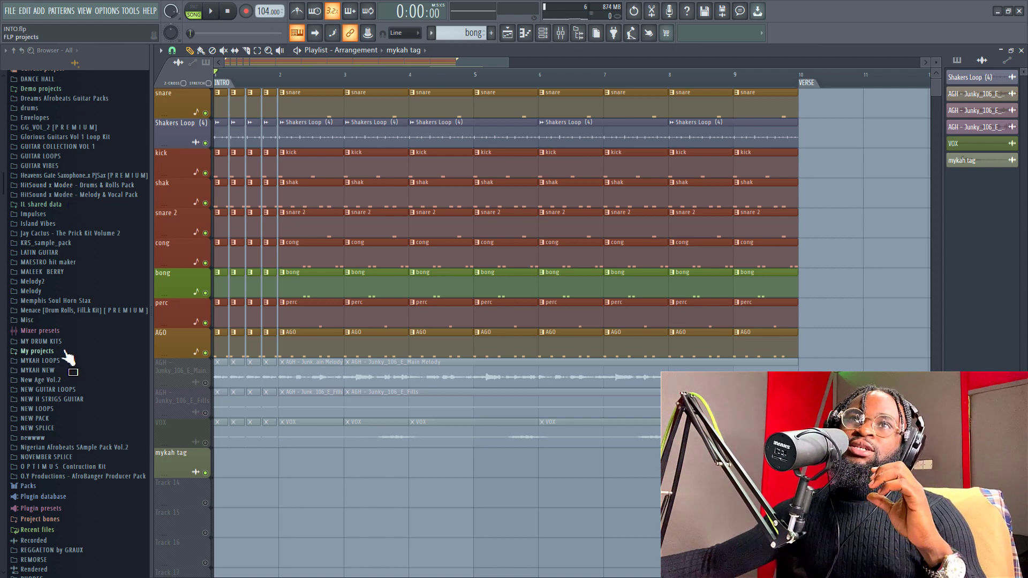
{"action": "scroll", "coordinate": [69, 349], "scroll_direction": "up", "scroll_amount": 6}
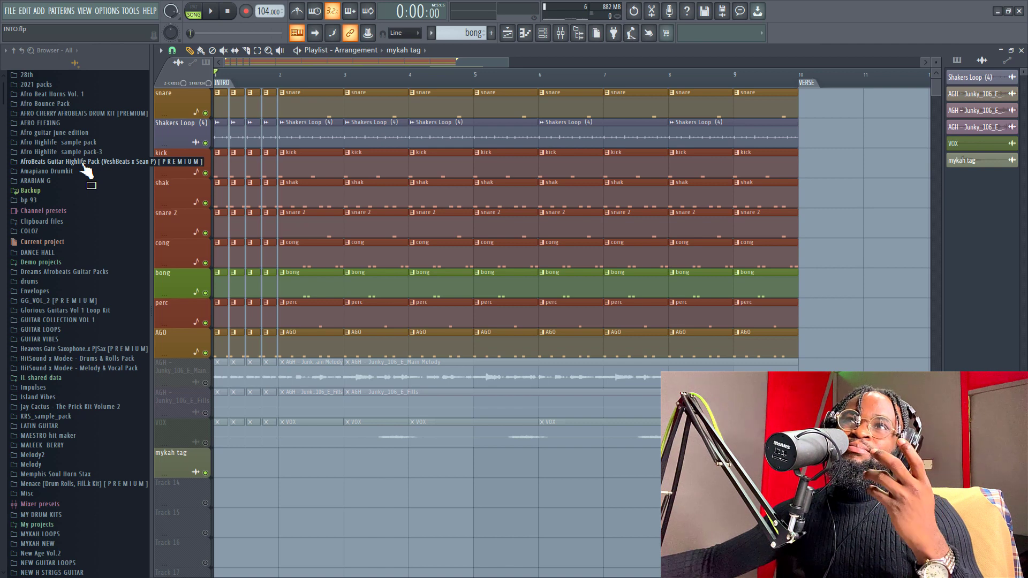
{"action": "left_click", "coordinate": [83, 162]}
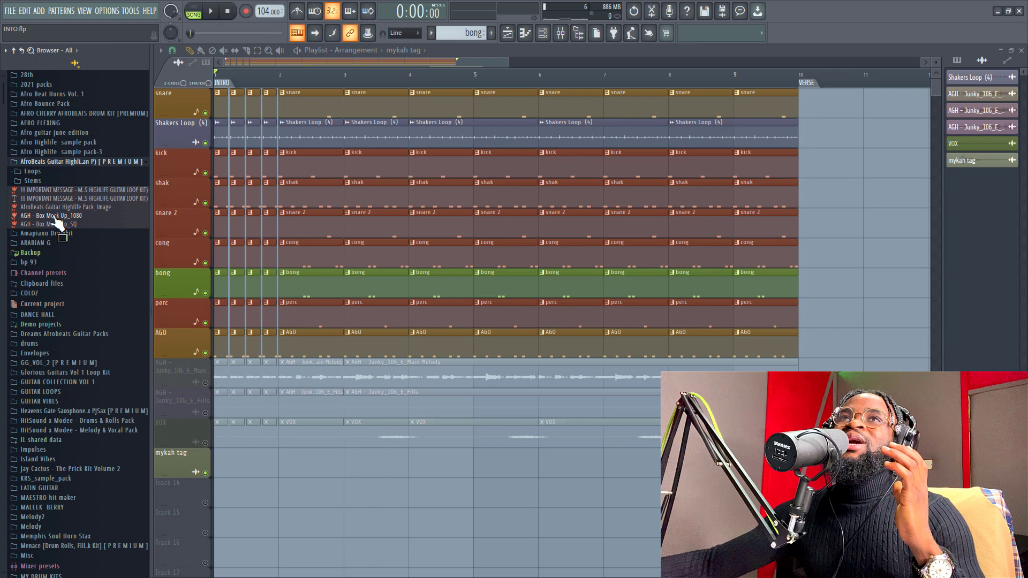
- Open the Loops folder and preview the Asanwa, Barman, Container, Ego, Eze, Ibe and Ike loops
{"action": "left_click", "coordinate": [32, 172]}
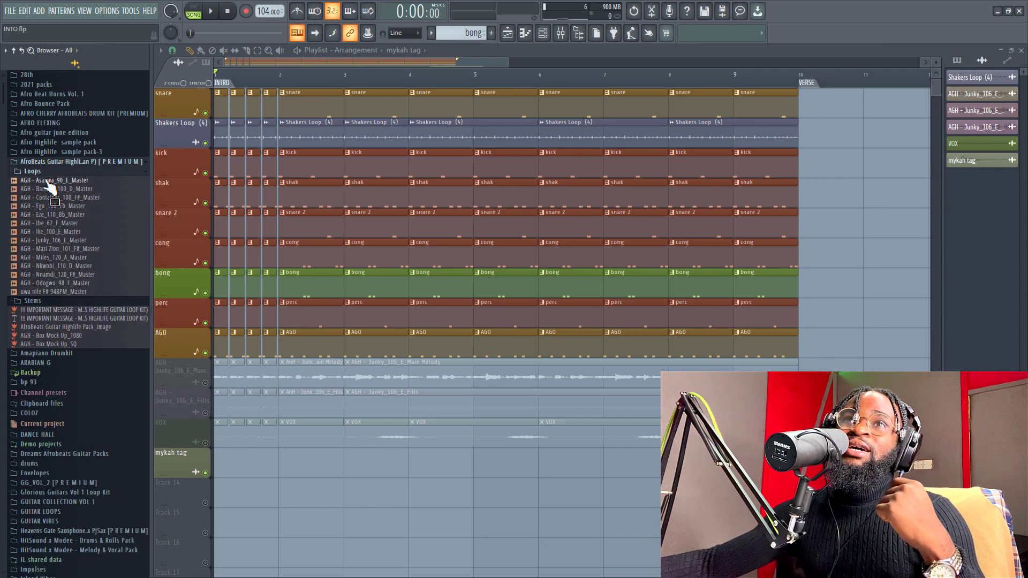
{"action": "left_click", "coordinate": [52, 181]}
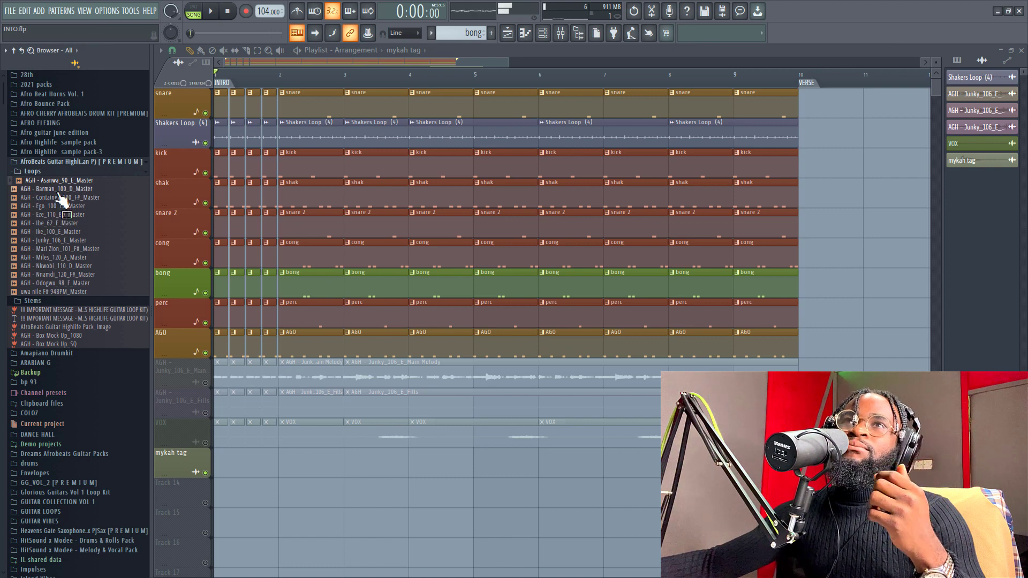
{"action": "left_click", "coordinate": [60, 190]}
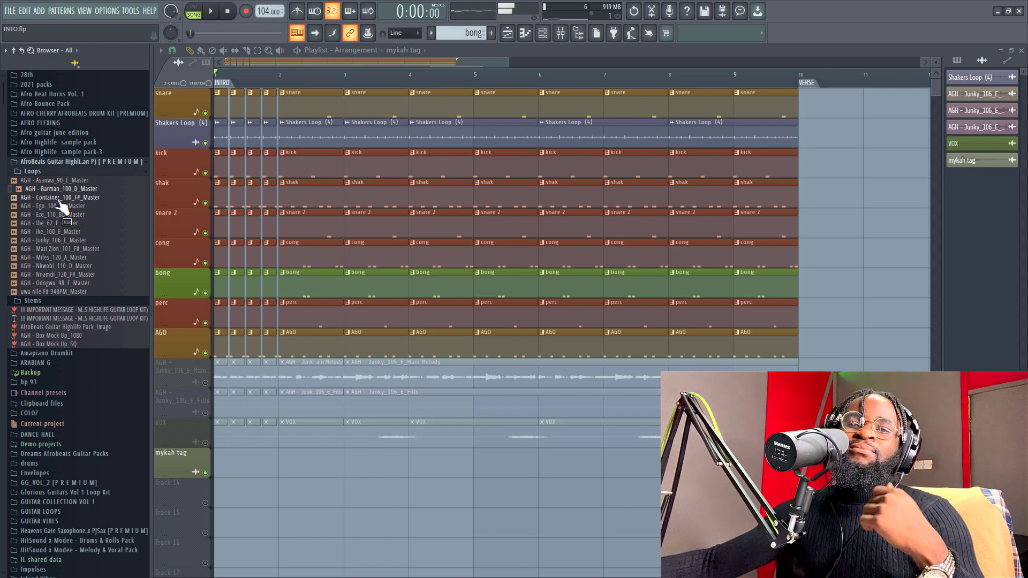
{"action": "left_click", "coordinate": [60, 199]}
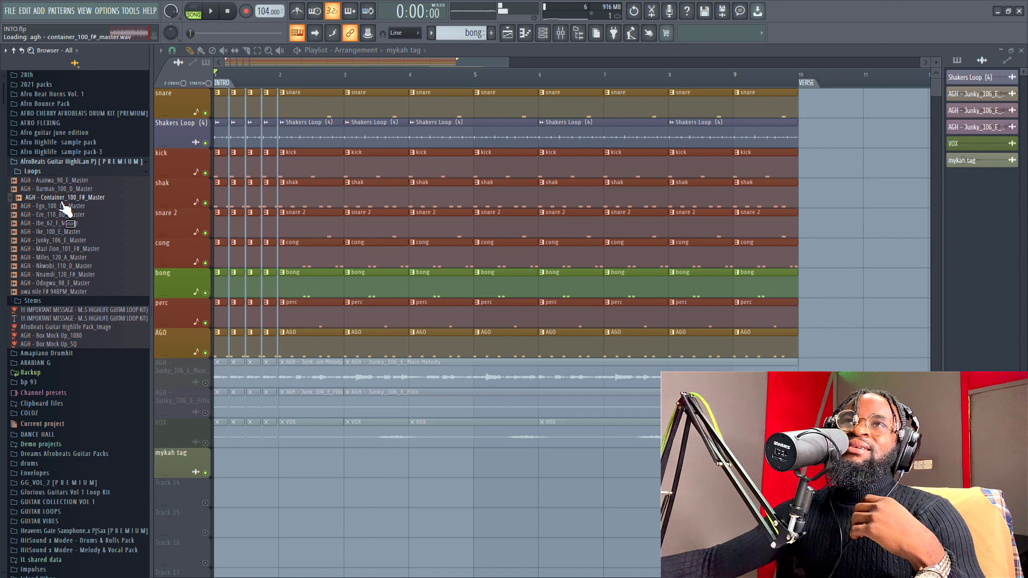
{"action": "left_click", "coordinate": [72, 208]}
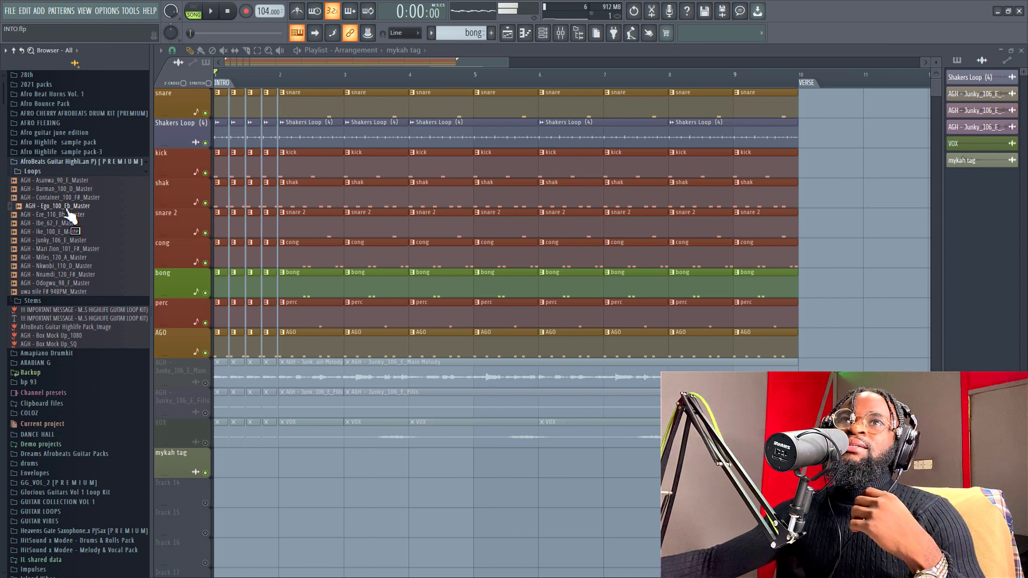
{"action": "left_click", "coordinate": [71, 214]}
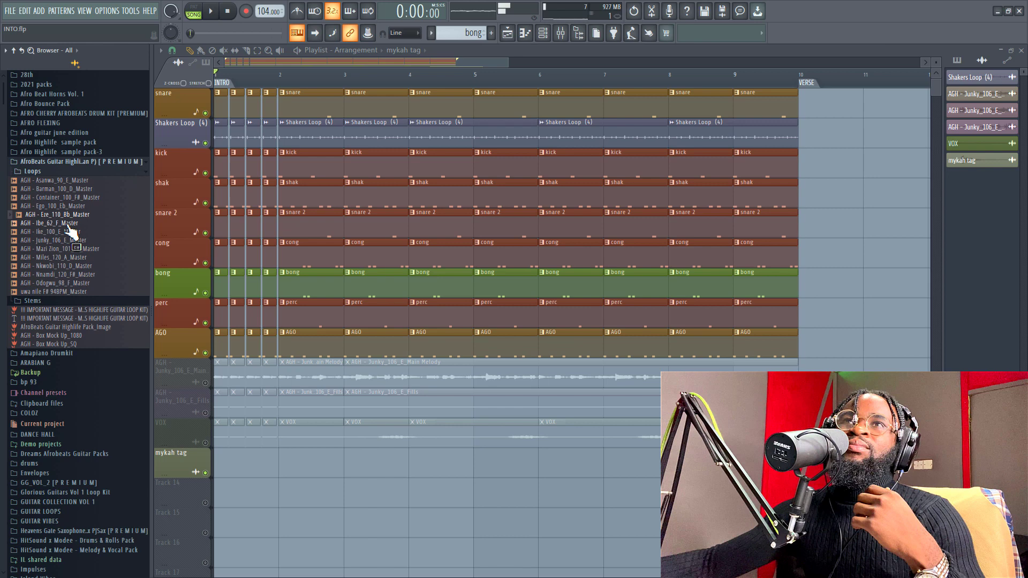
{"action": "left_click", "coordinate": [69, 223]}
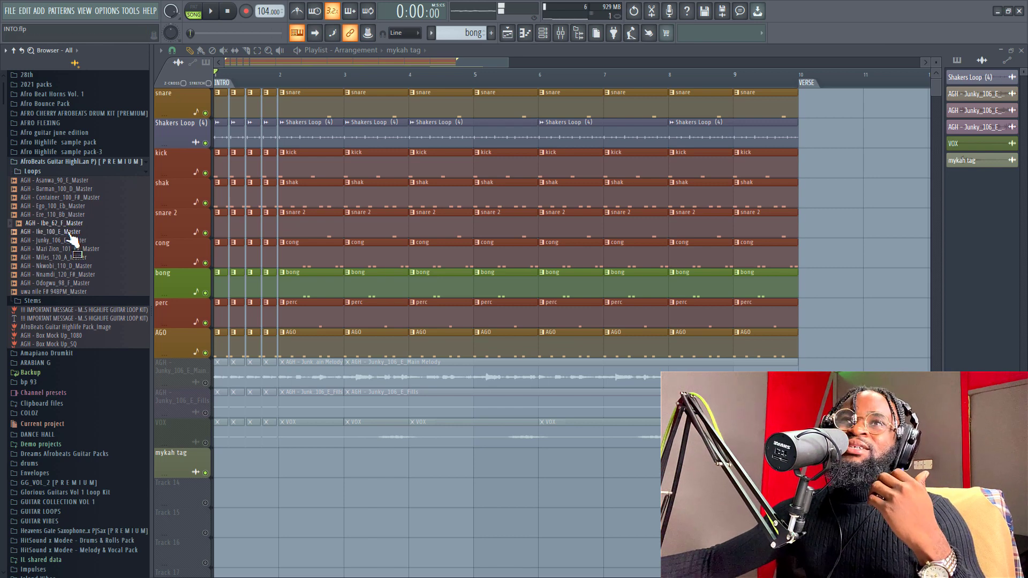
{"action": "left_click", "coordinate": [69, 233]}
- Preview the Junky, Mazi Zion, Miles, Nkwobi, Nnamdi, Odogwu and uwa nile loops, then open Stems
{"action": "left_click", "coordinate": [72, 241]}
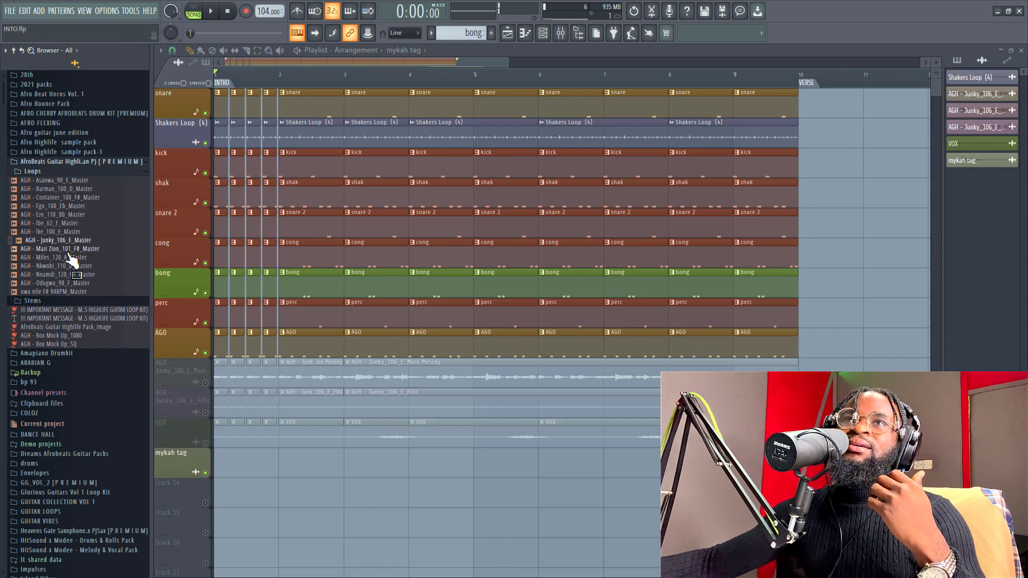
{"action": "left_click", "coordinate": [66, 249]}
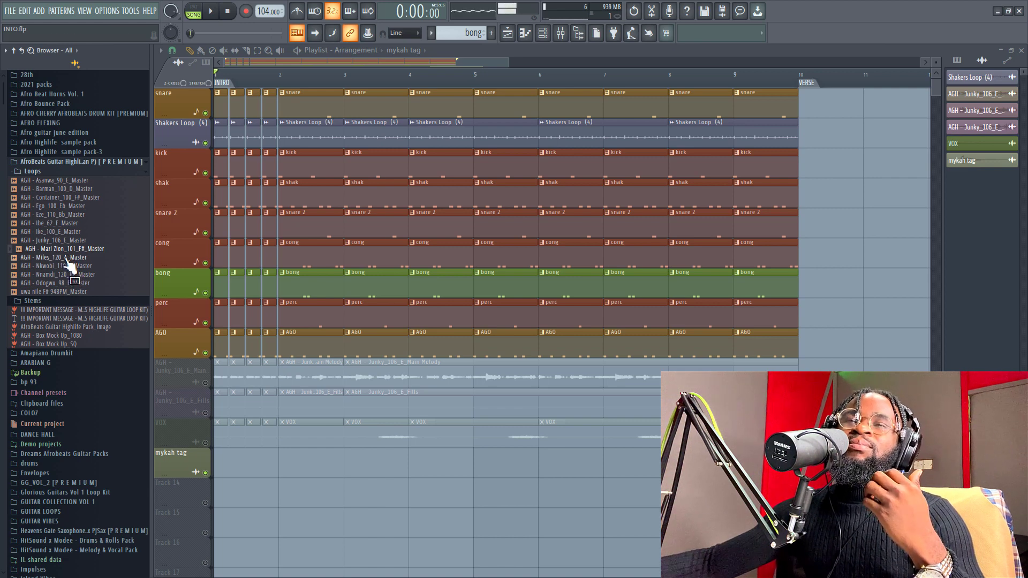
{"action": "left_click", "coordinate": [67, 258]}
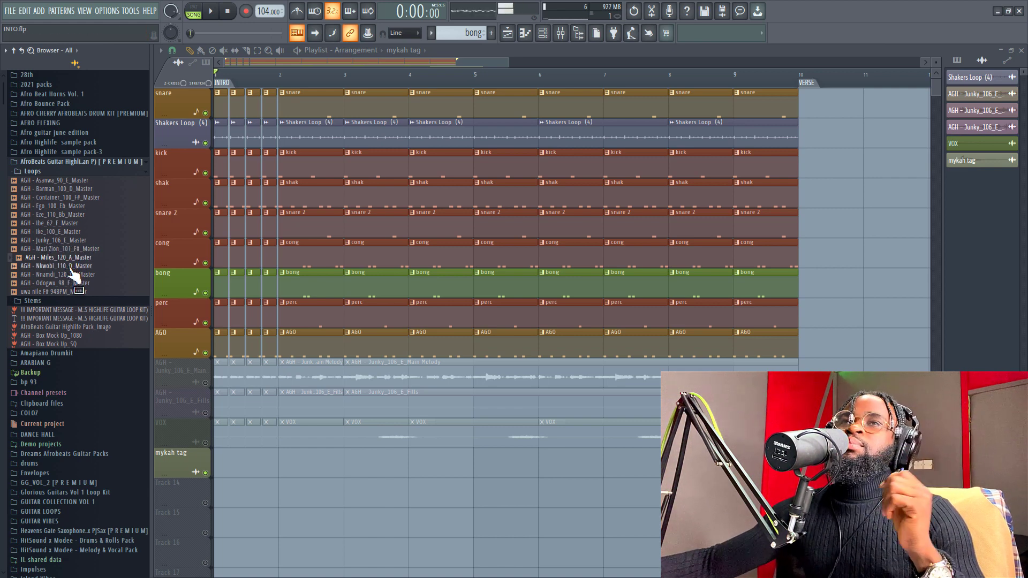
{"action": "left_click", "coordinate": [71, 269]}
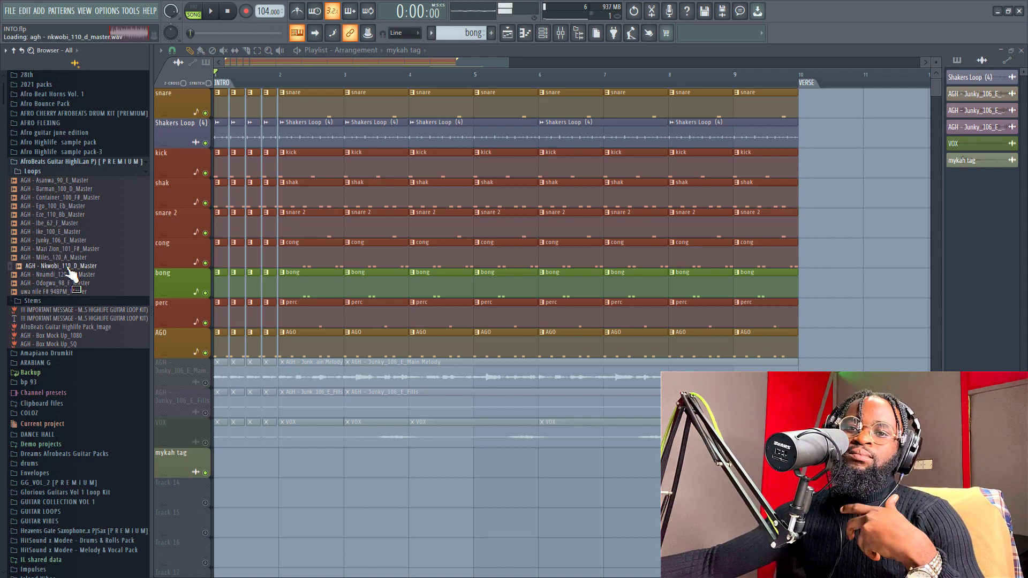
{"action": "left_click", "coordinate": [70, 275]}
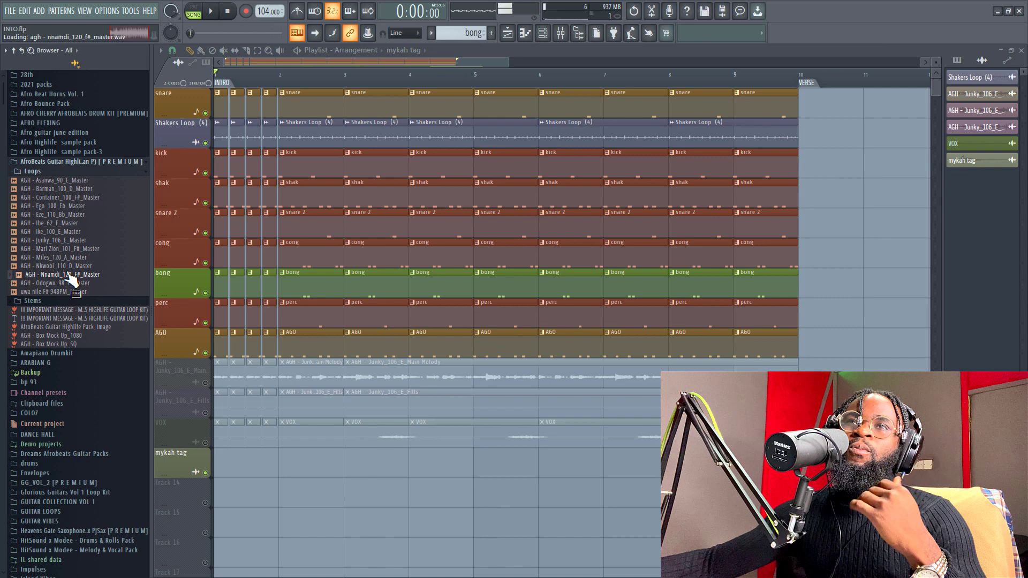
{"action": "left_click", "coordinate": [74, 284]}
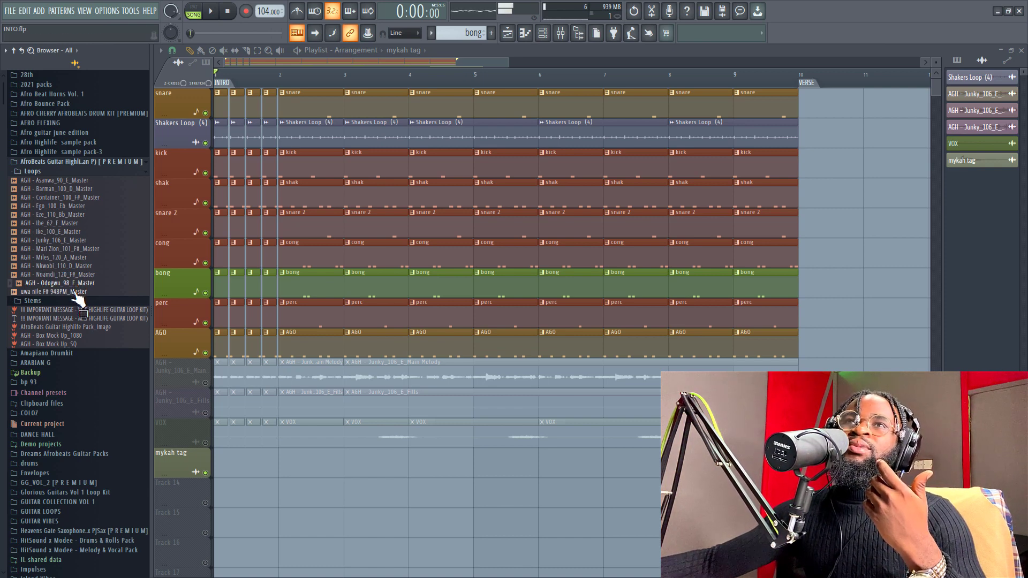
{"action": "left_click", "coordinate": [78, 292]}
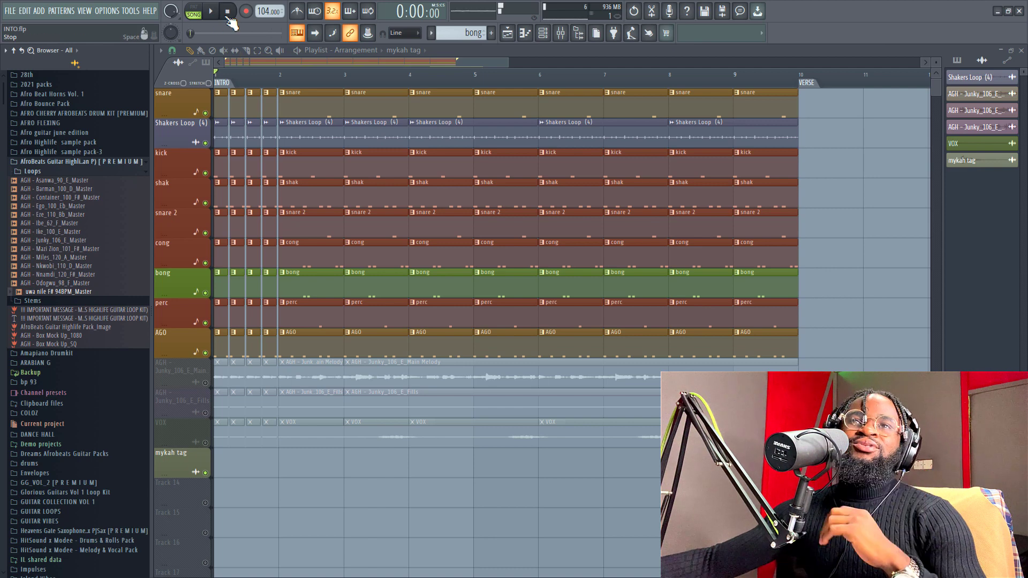
{"action": "left_click", "coordinate": [31, 301]}
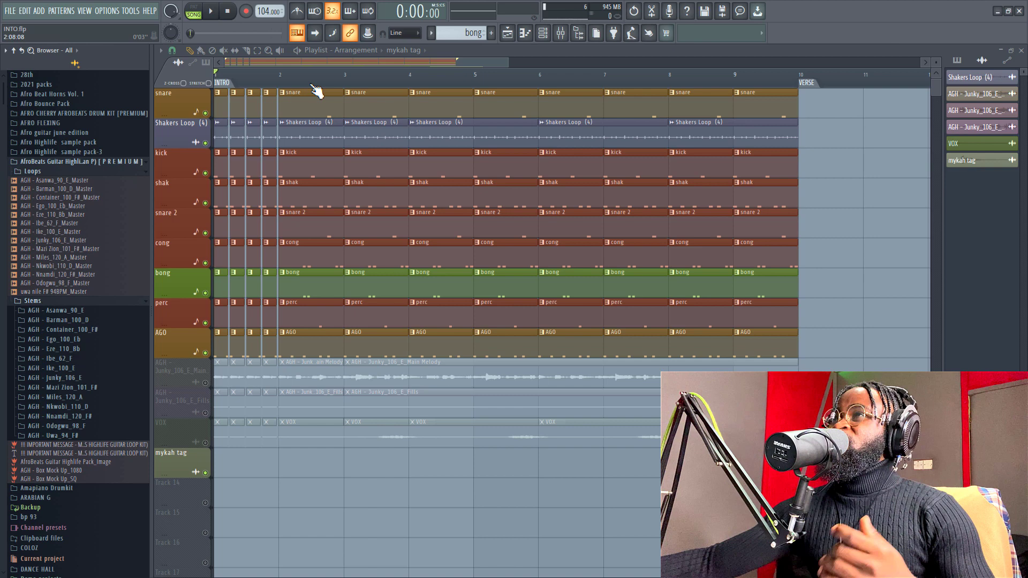
- Scroll the playlist and zoom the arrangement in horizontally
{"action": "scroll", "coordinate": [316, 90], "scroll_direction": "down", "scroll_amount": 2}
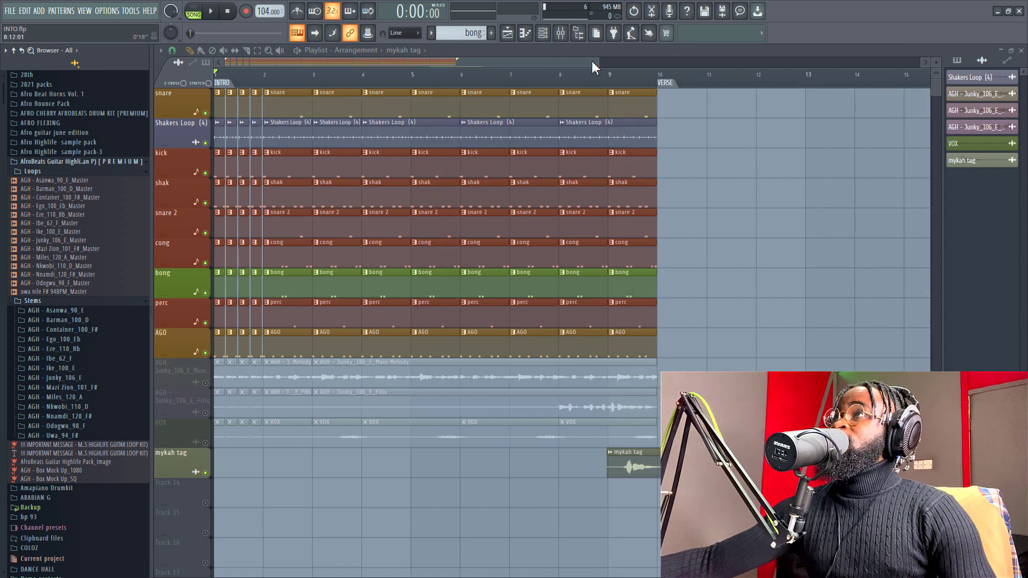
{"action": "left_click_drag", "start_coordinate": [596, 62], "coordinate": [539, 61]}
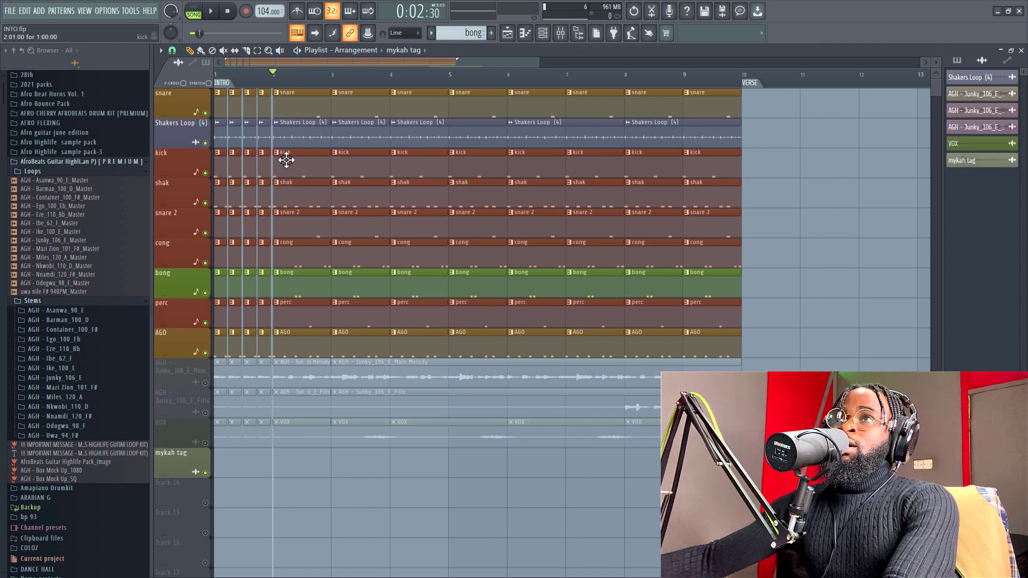
- Solo the snare track, switch on the metronome and audition it from bar 2
{"action": "right_click", "coordinate": [205, 113]}
{"action": "key", "text": "space"}
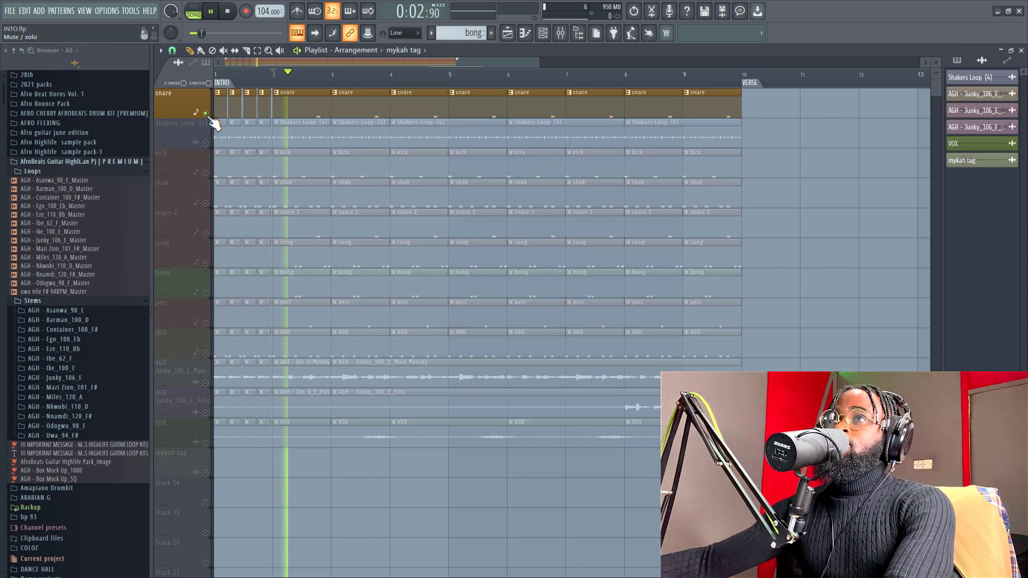
{"action": "key", "text": "space"}
{"action": "left_click", "coordinate": [298, 12]}
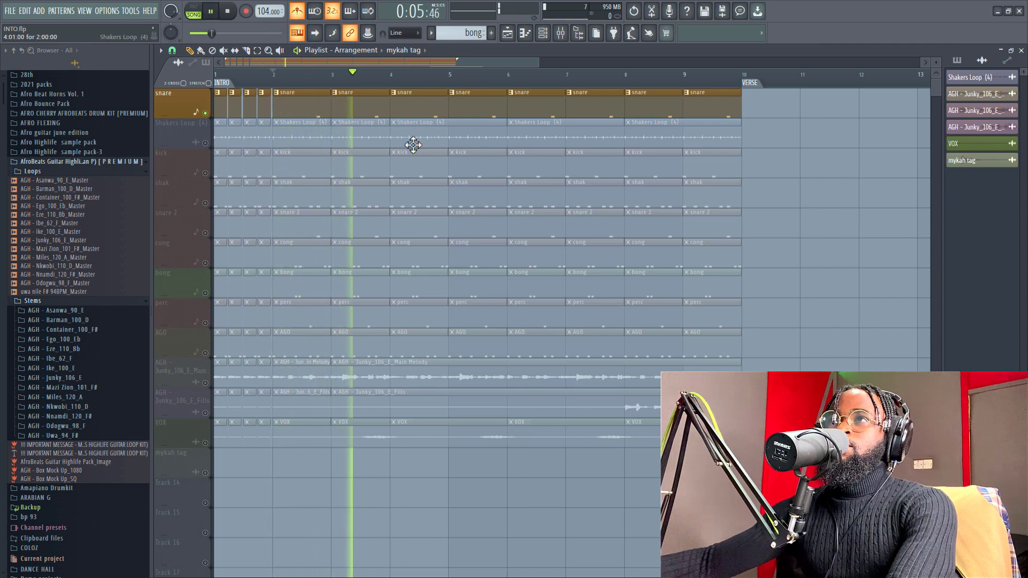
{"action": "key", "text": "space"}
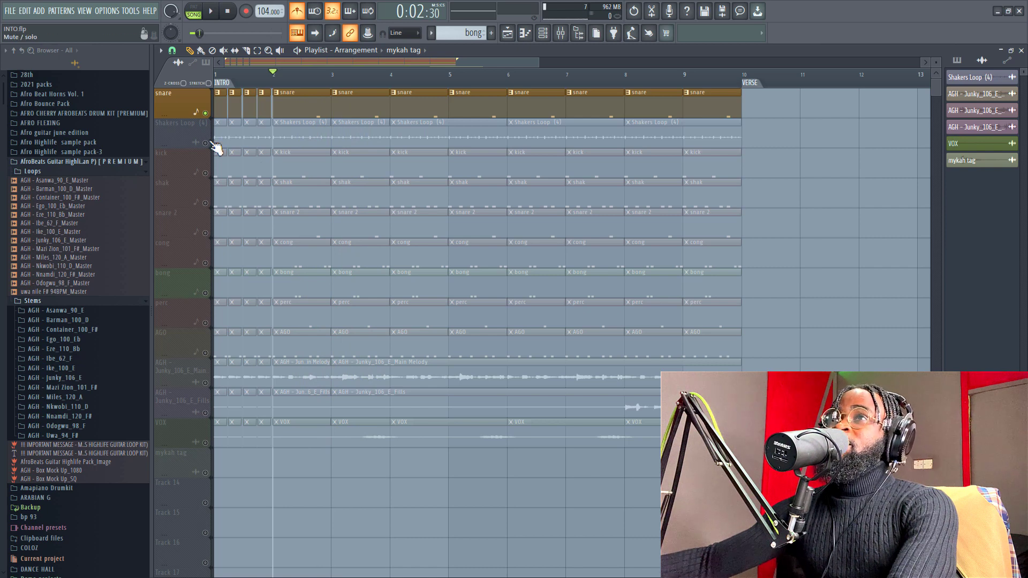
- Unmute the Shakers Loop and shak tracks, auditioning from bar 2
{"action": "left_click", "coordinate": [206, 143]}
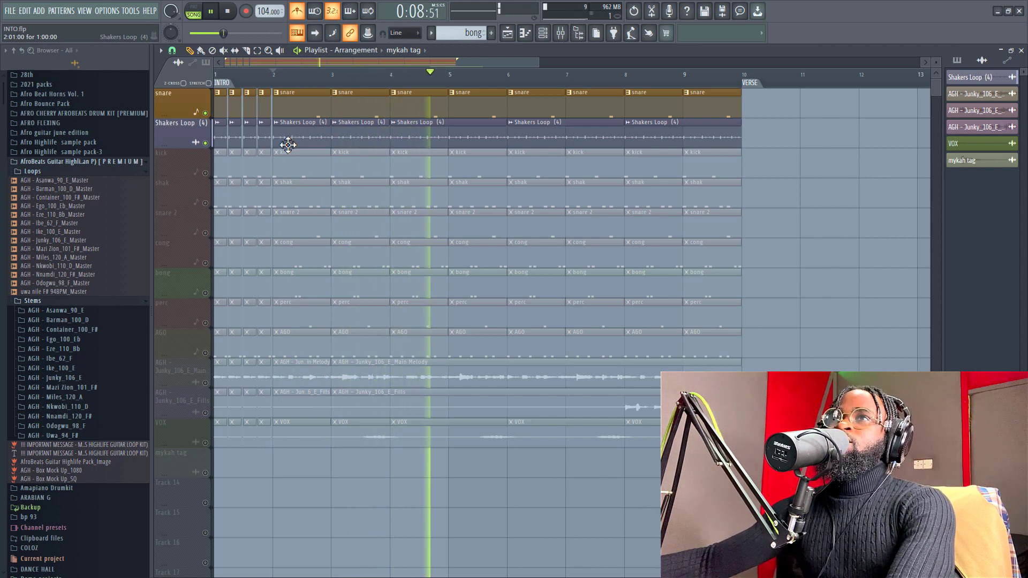
{"action": "key", "text": "space"}
{"action": "left_click", "coordinate": [205, 203]}
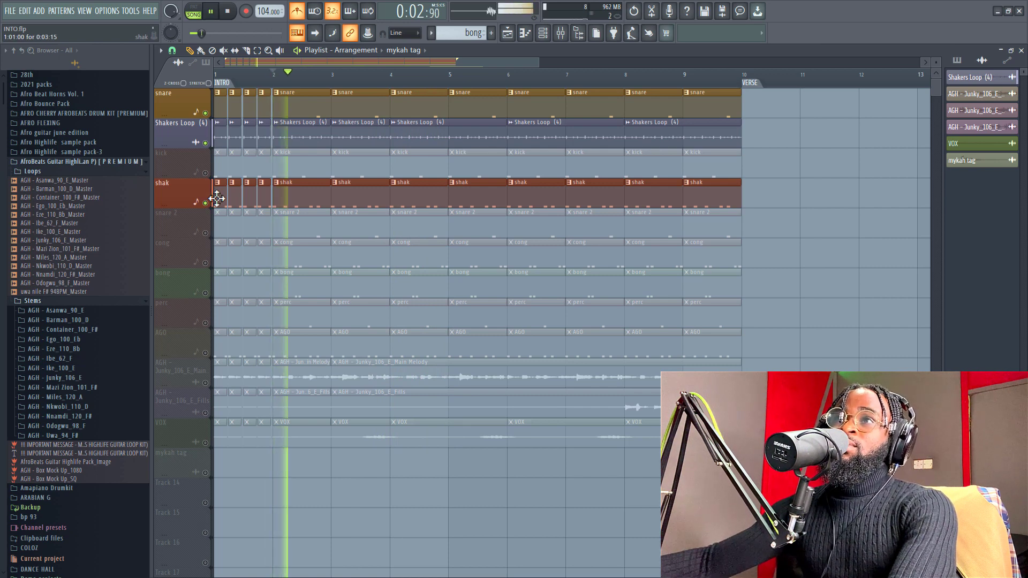
{"action": "key", "text": "space"}
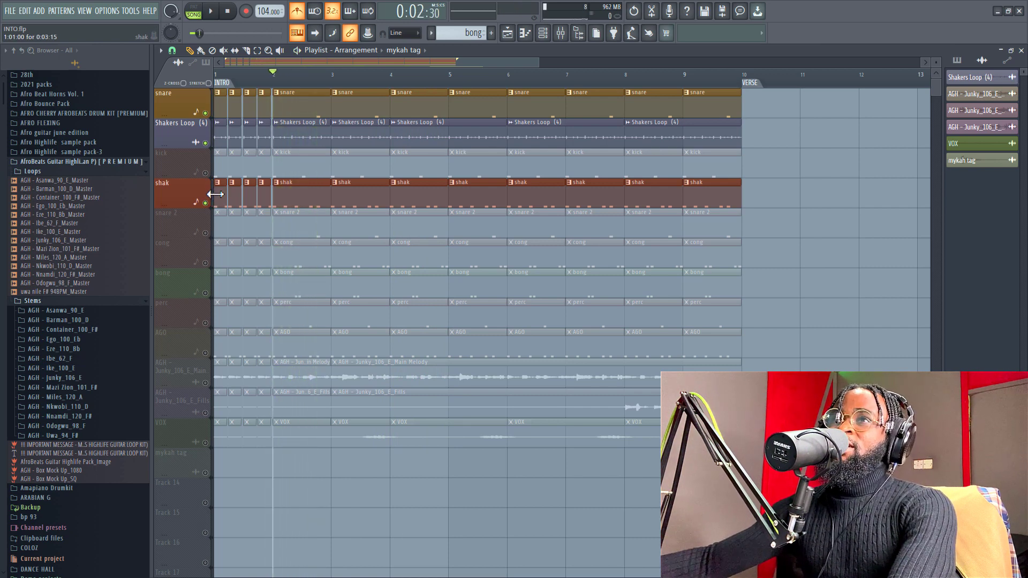
{"action": "key", "text": "space"}
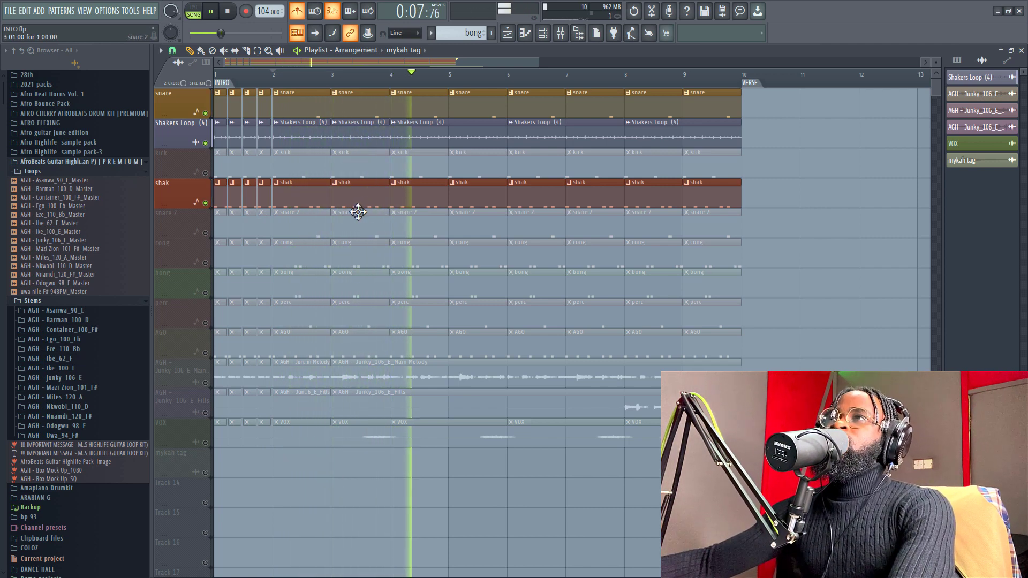
- Unmute the snare 2 and cong tracks, playing the beat after each
{"action": "left_click", "coordinate": [208, 234]}
{"action": "key", "text": "space"}
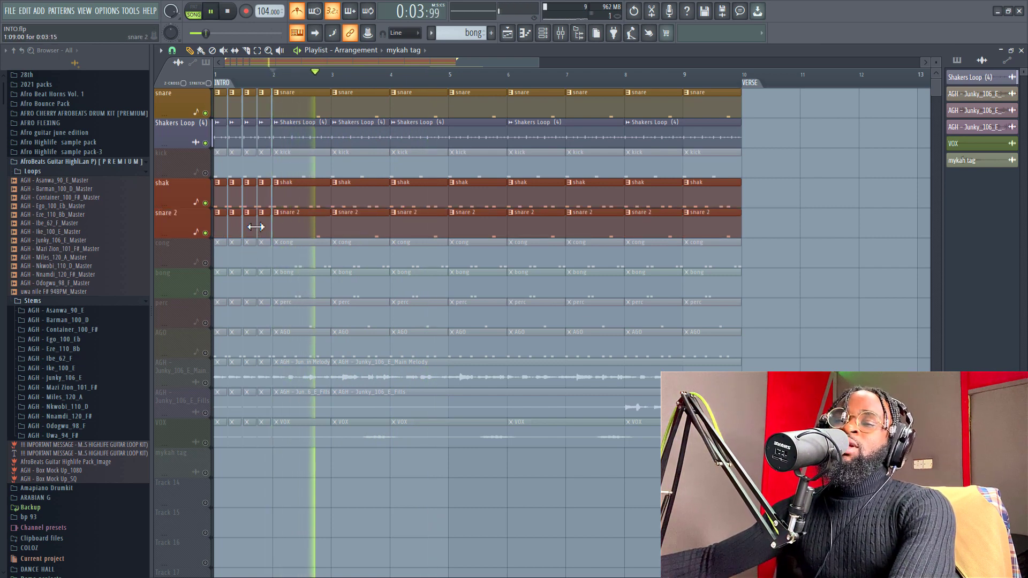
{"action": "key", "text": "space"}
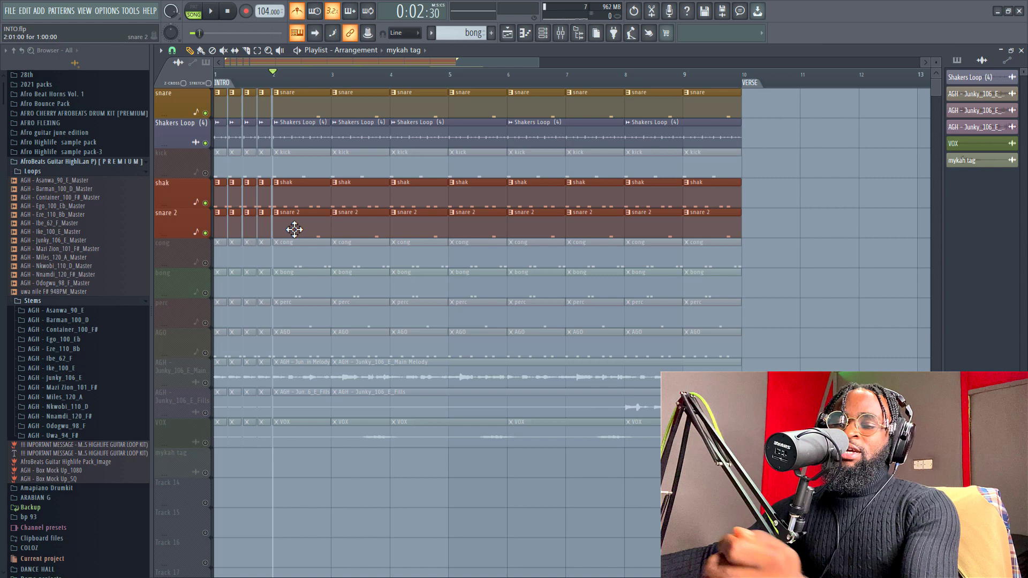
{"action": "key", "text": "space"}
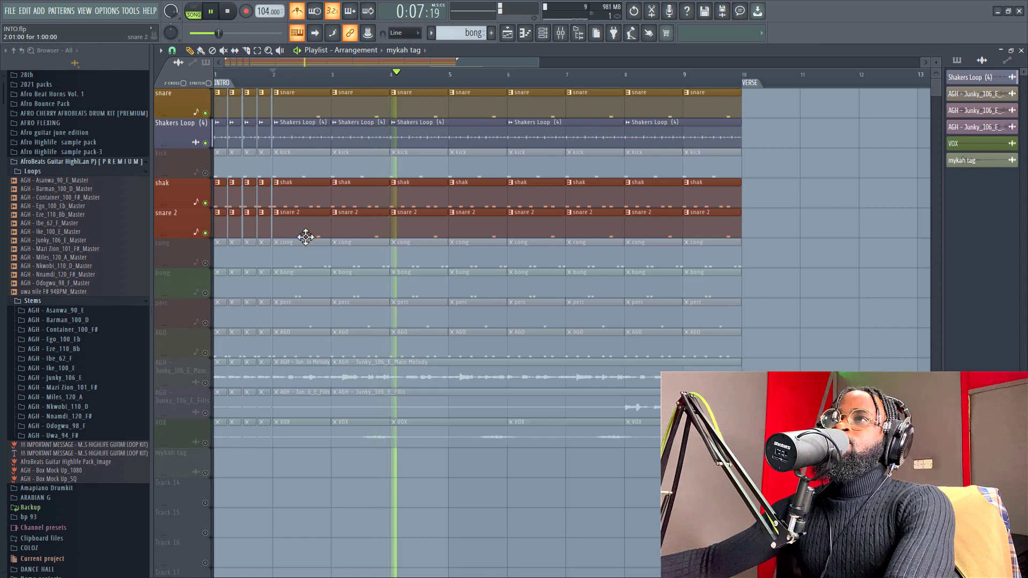
{"action": "left_click", "coordinate": [206, 263]}
{"action": "key", "text": "space"}
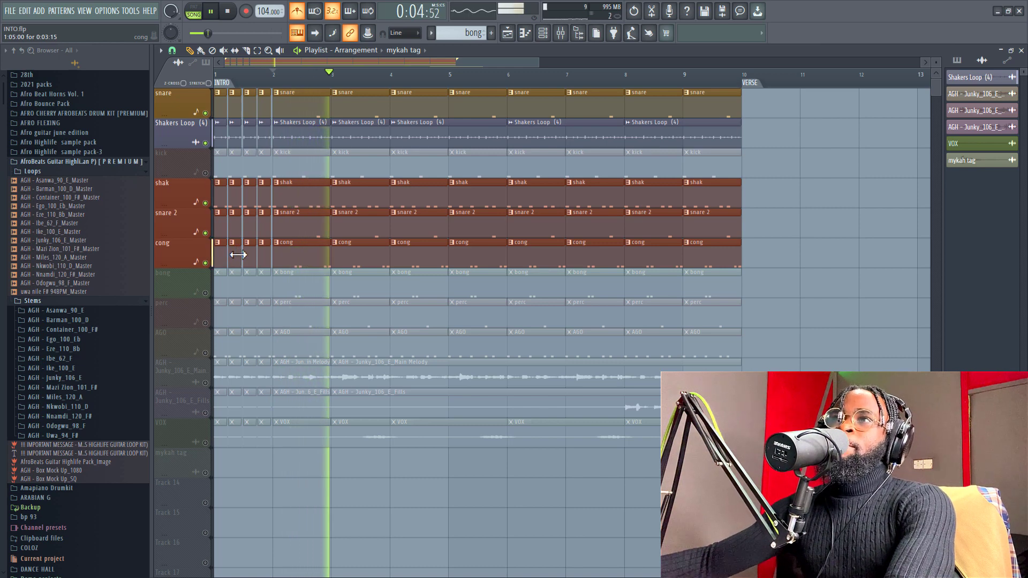
- Open the Channel rack and inspect the Perc Loop (1)_3 and Boo Bongo_2 sampler settings
{"action": "key", "text": "space"}
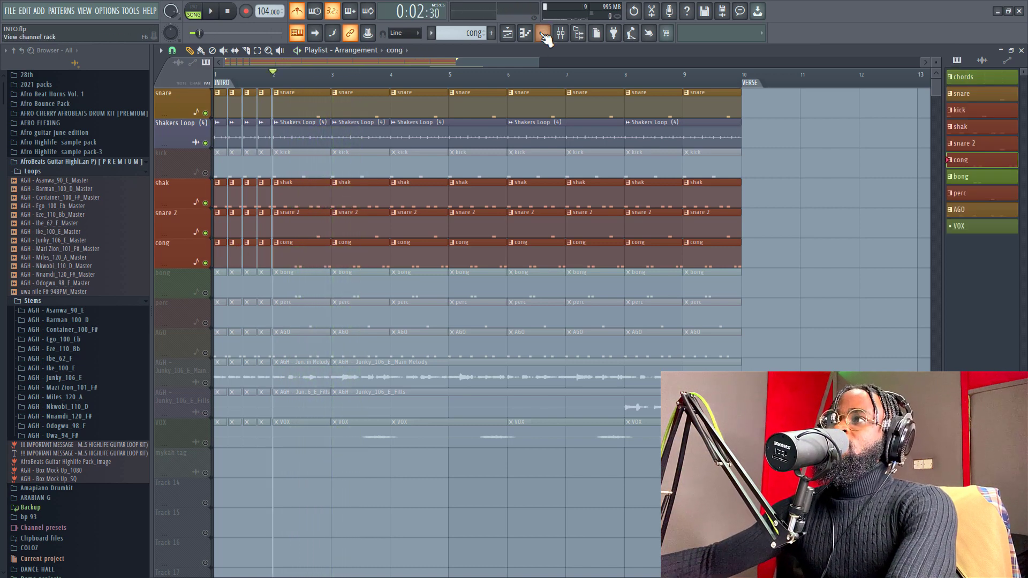
{"action": "left_click", "coordinate": [543, 34]}
{"action": "left_click", "coordinate": [510, 314]}
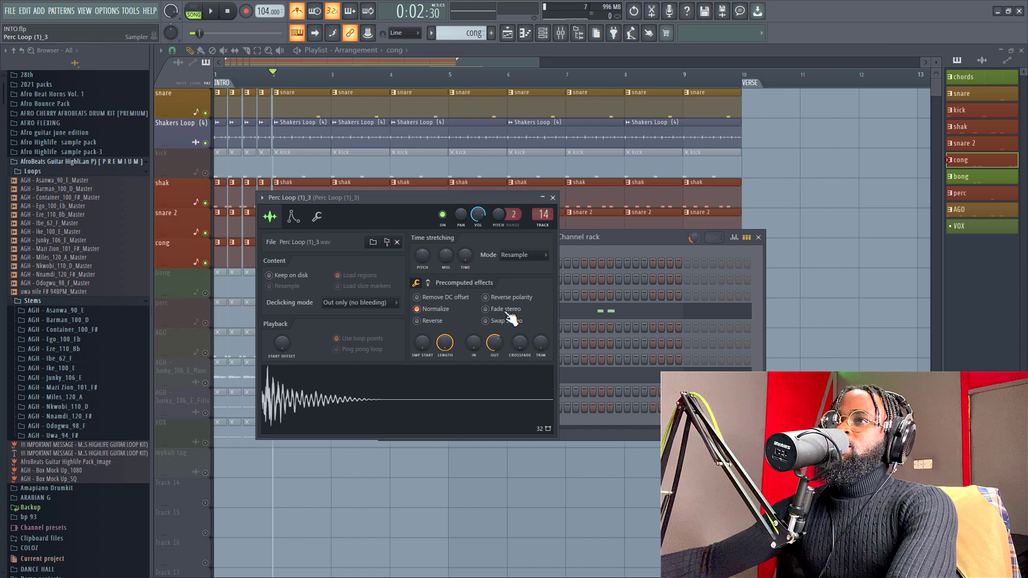
{"action": "left_click", "coordinate": [629, 241]}
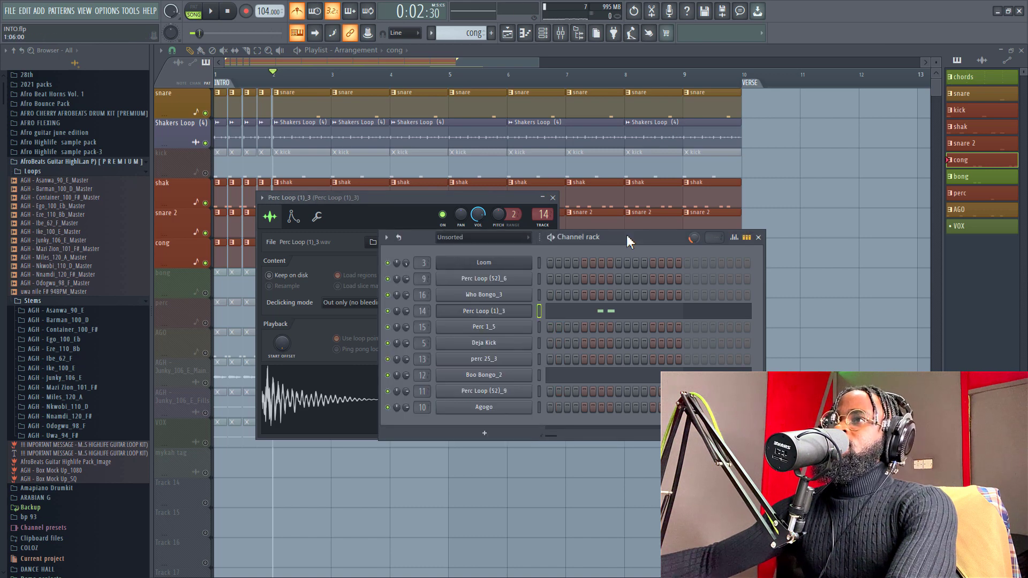
{"action": "left_click", "coordinate": [498, 378]}
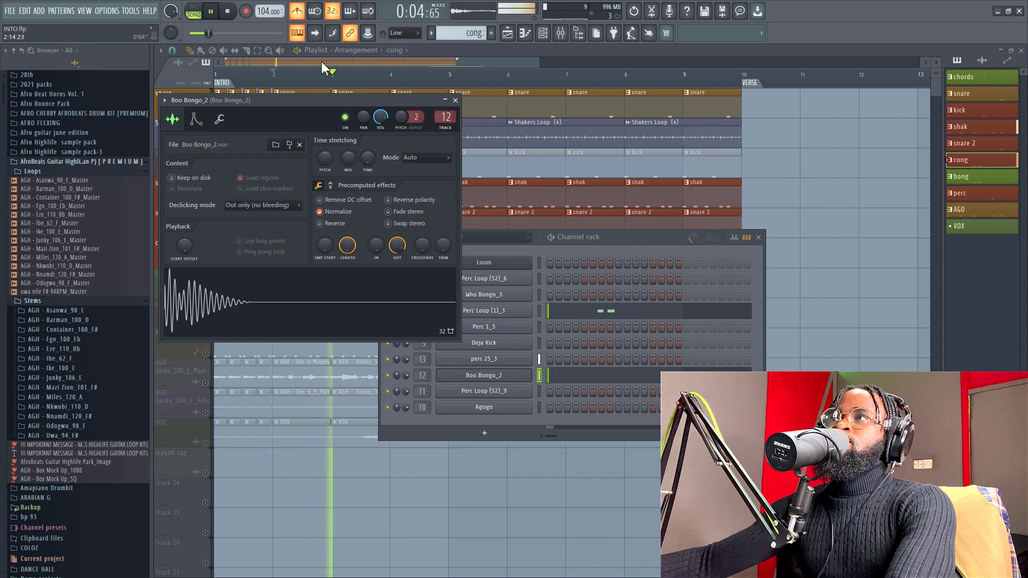
{"action": "left_click", "coordinate": [324, 68]}
{"action": "key", "text": "space"}
{"action": "key", "text": "F6"}
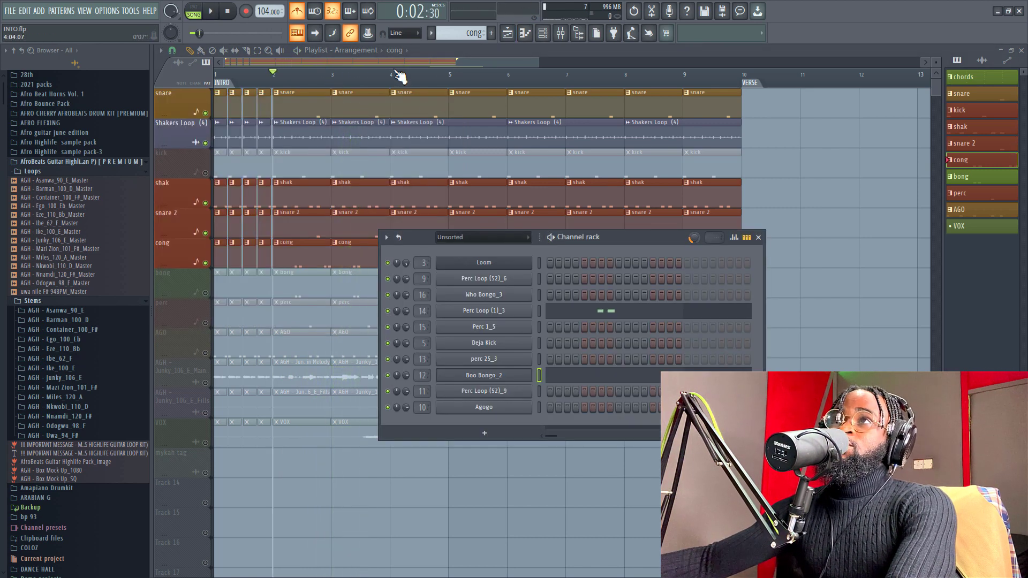
- Unmute the bong and perc tracks, auditioning each with playback from bar 2
{"action": "left_click", "coordinate": [398, 66]}
{"action": "key", "text": "space"}
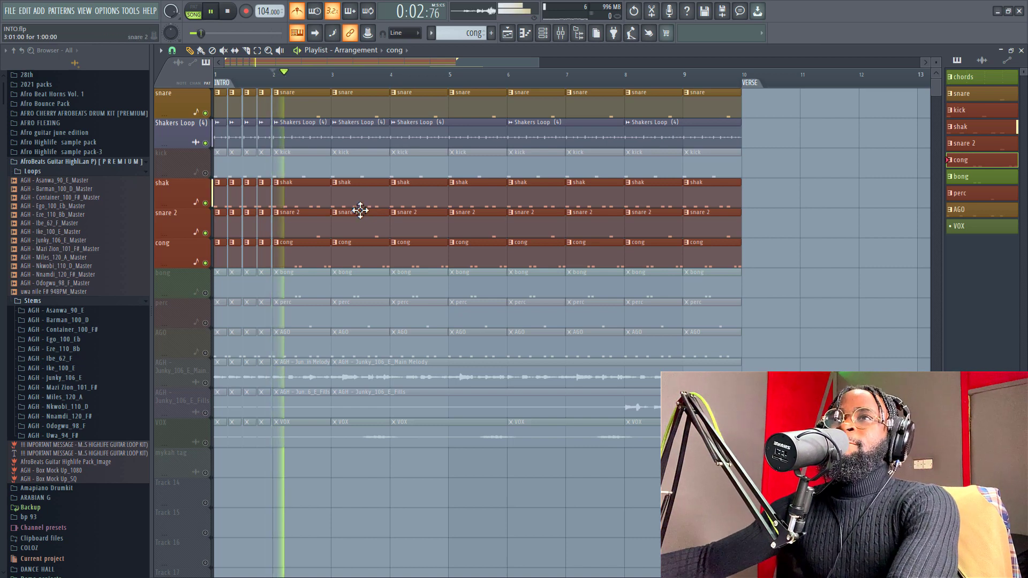
{"action": "left_click", "coordinate": [205, 294]}
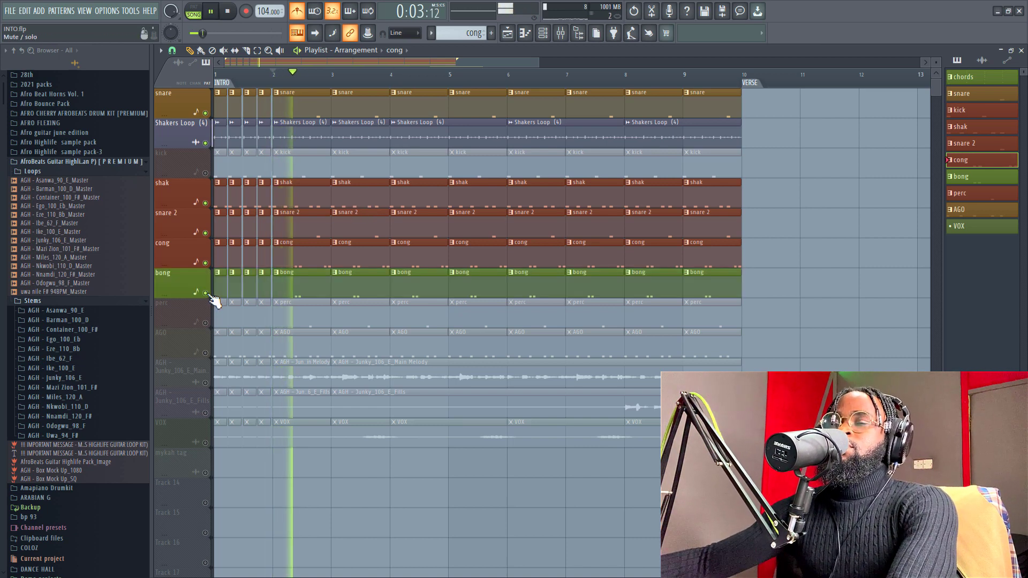
{"action": "key", "text": "space"}
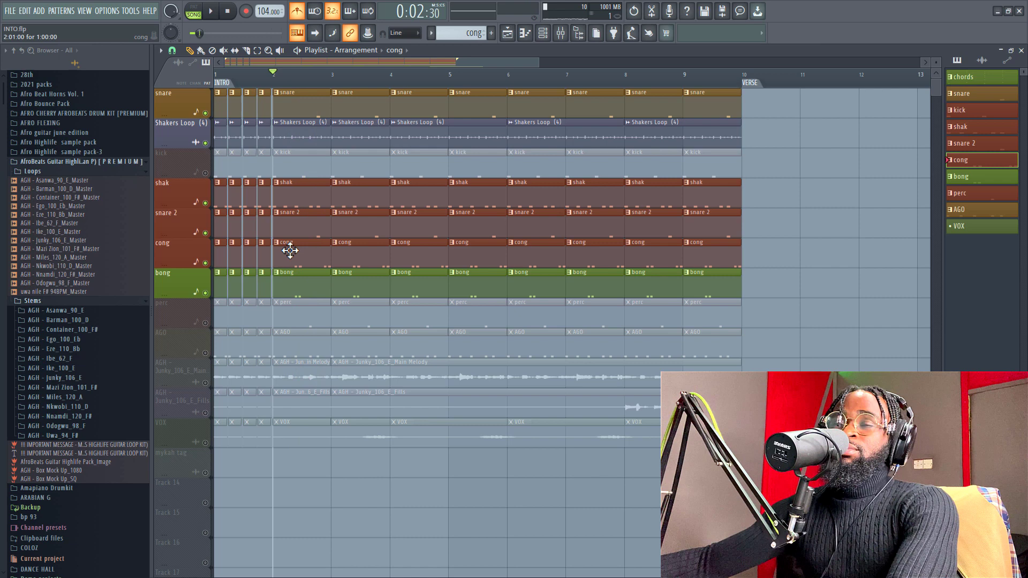
{"action": "key", "text": "space"}
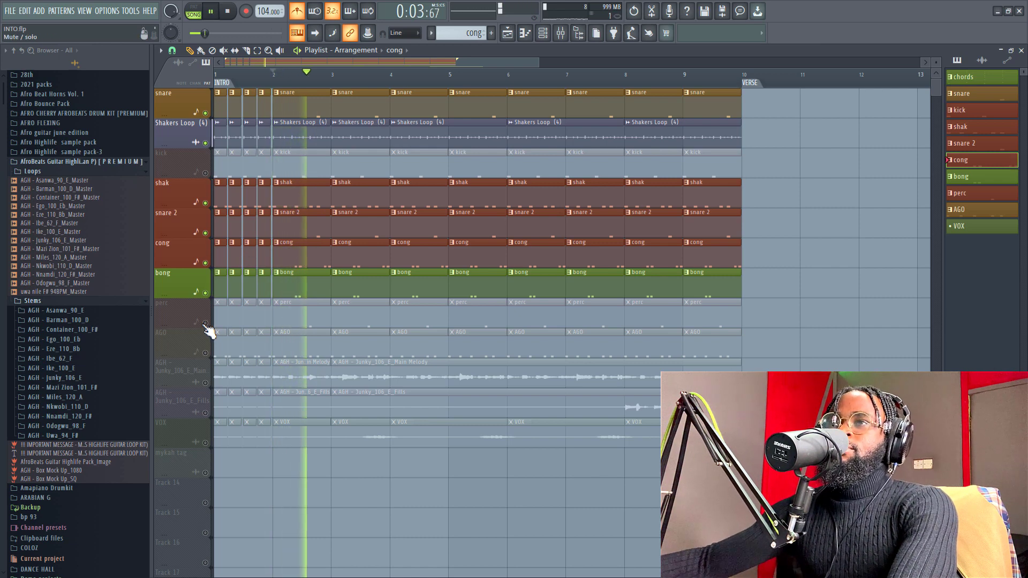
{"action": "left_click", "coordinate": [205, 323]}
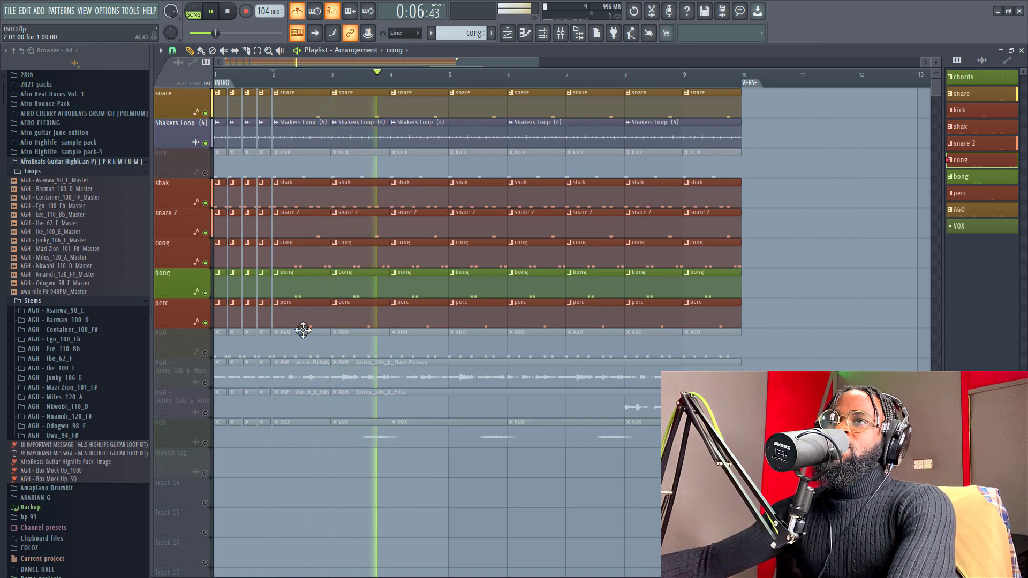
- Unmute the AGO and kick tracks and play the full drum groove
{"action": "key", "text": "space"}
{"action": "left_click", "coordinate": [205, 353]}
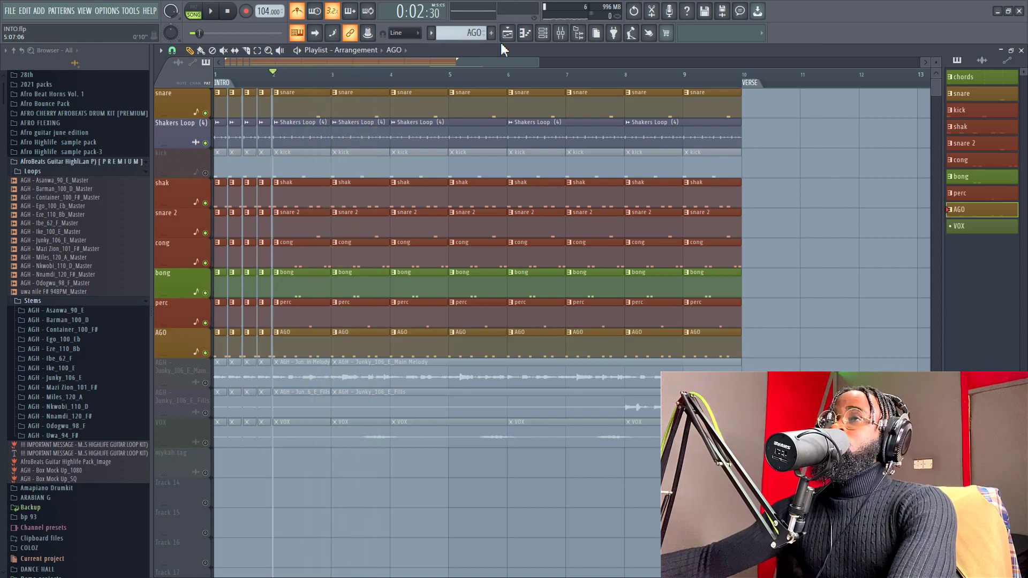
{"action": "left_click", "coordinate": [551, 35]}
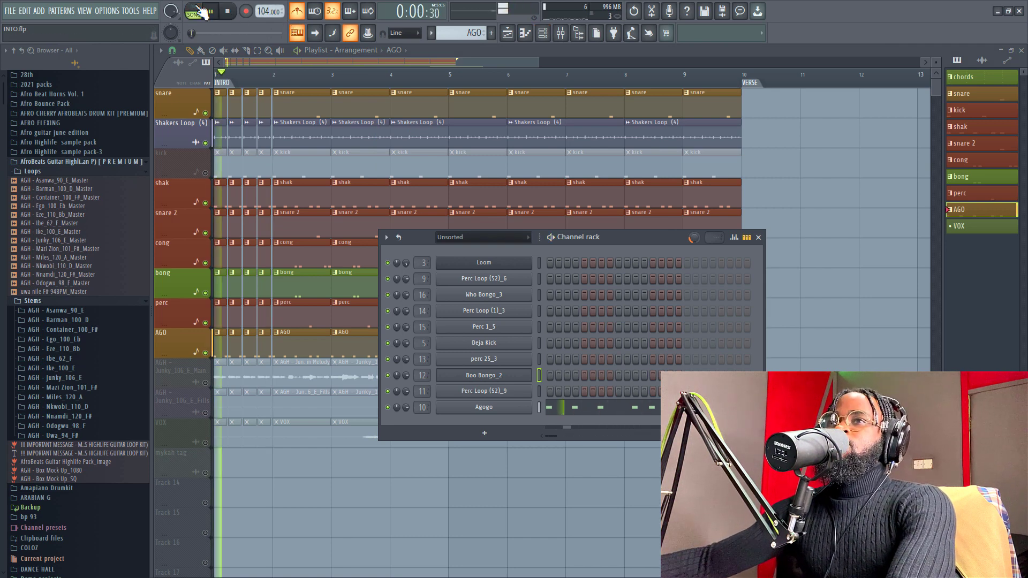
{"action": "left_click", "coordinate": [275, 86]}
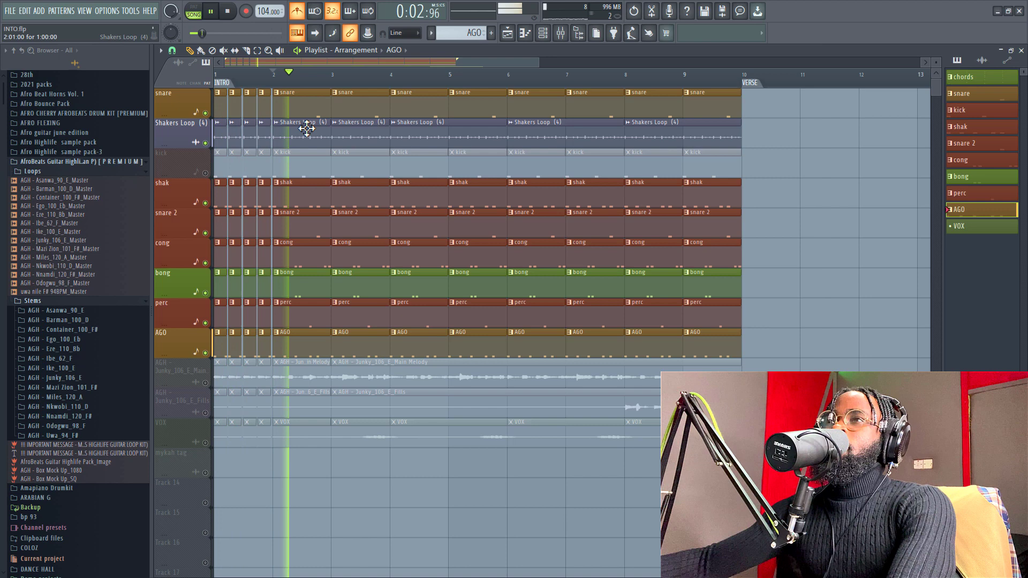
{"action": "key", "text": "space"}
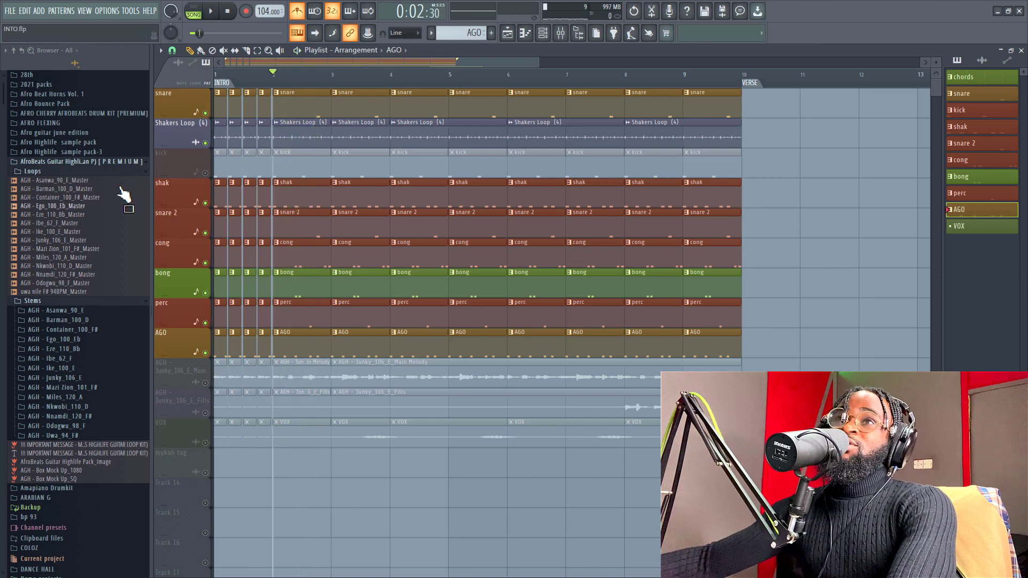
{"action": "left_click", "coordinate": [206, 173]}
{"action": "key", "text": "space"}
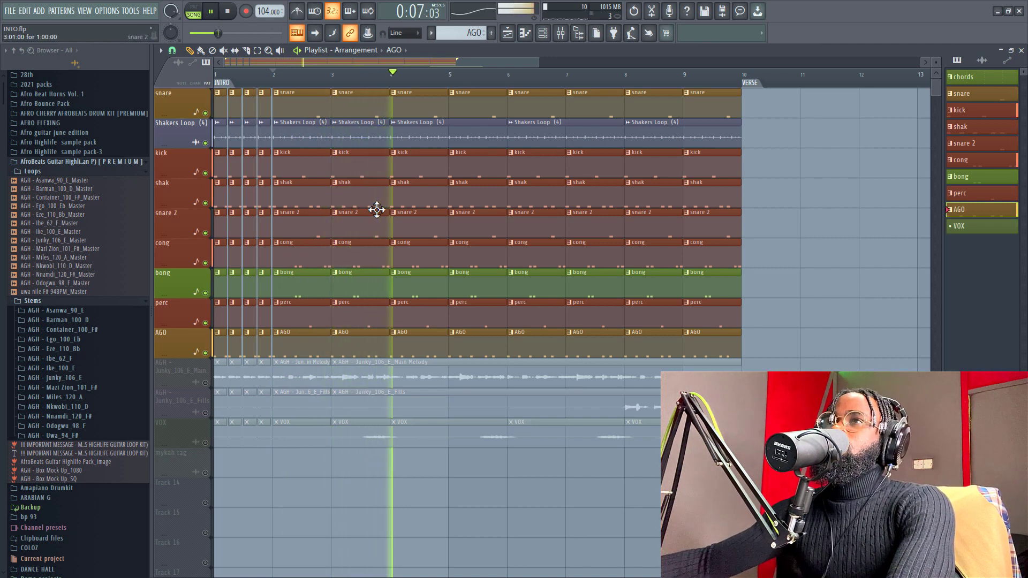
{"action": "key", "text": "space"}
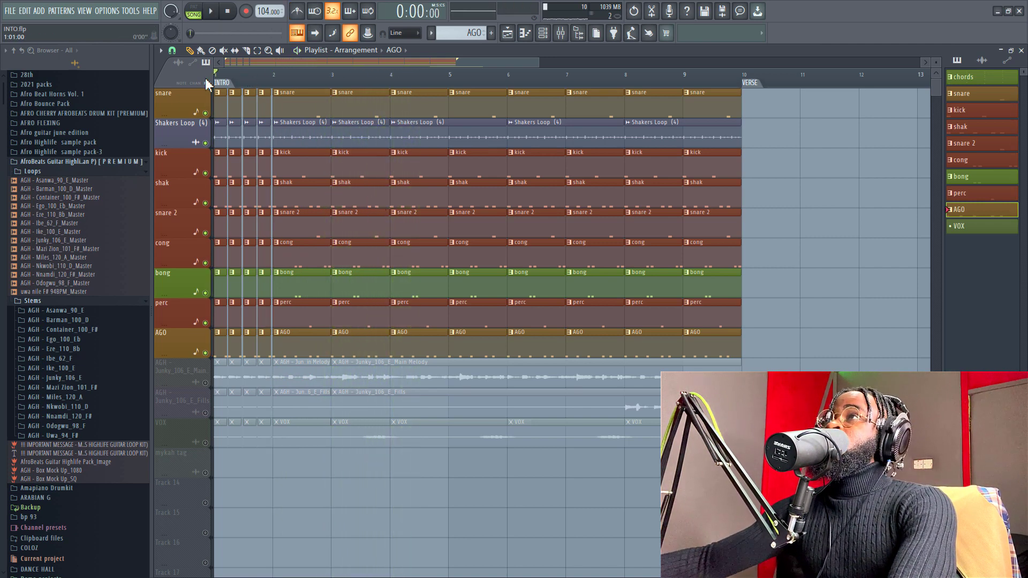
{"action": "left_click_drag", "start_coordinate": [537, 62], "coordinate": [334, 62]}
{"action": "key", "text": "space"}
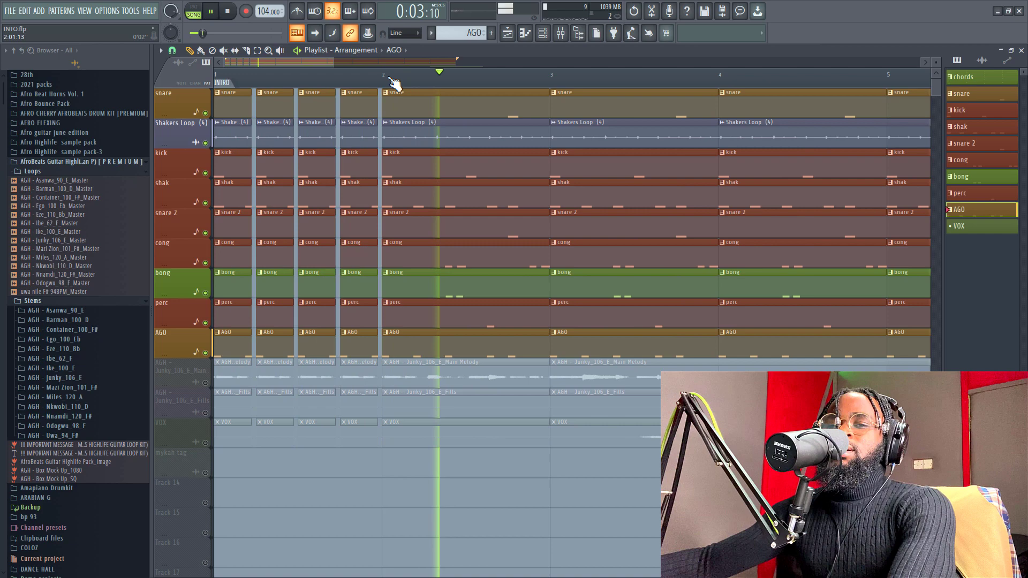
{"action": "scroll", "coordinate": [394, 85], "scroll_direction": "down", "scroll_amount": 2}
{"action": "key", "text": "space"}
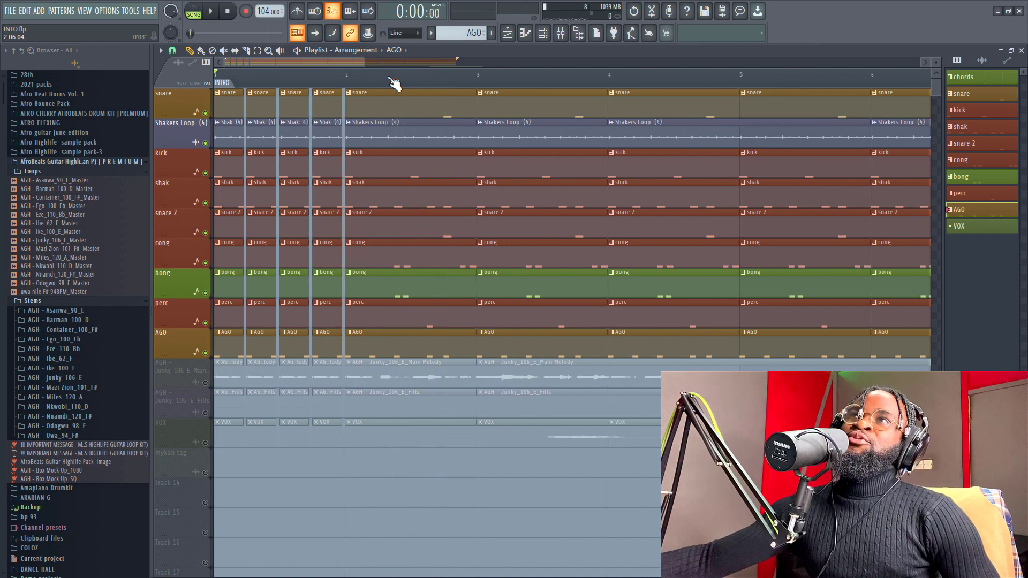
{"action": "scroll", "coordinate": [395, 85], "scroll_direction": "down", "scroll_amount": 3}
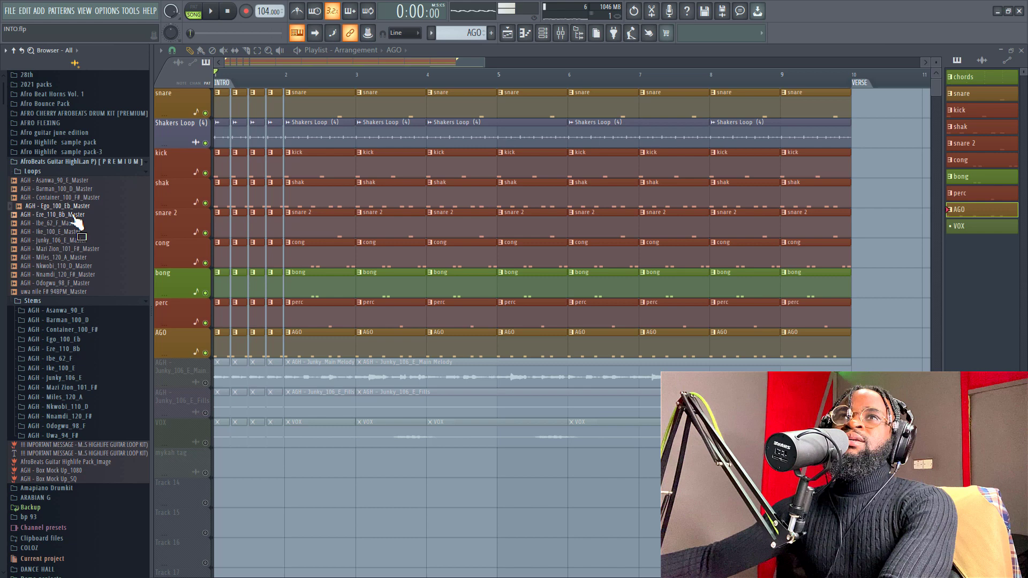
- Expand the Ego_100_Eb stems folder, place the Chords stem on Track 14 and unmute it
{"action": "scroll", "coordinate": [71, 220], "scroll_direction": "down", "scroll_amount": 3}
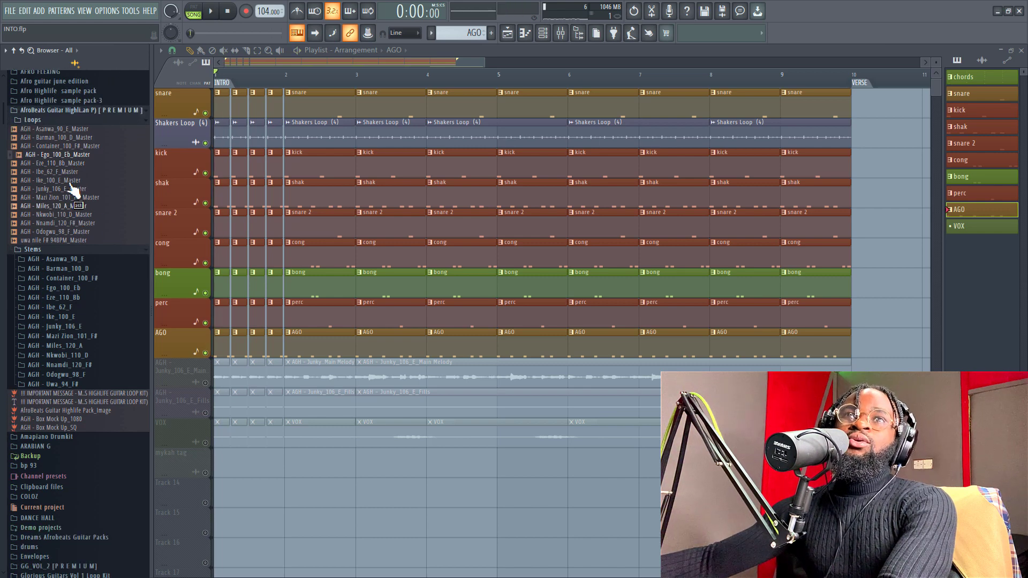
{"action": "left_click", "coordinate": [62, 291]}
{"action": "scroll", "coordinate": [75, 263], "scroll_direction": "down", "scroll_amount": 3}
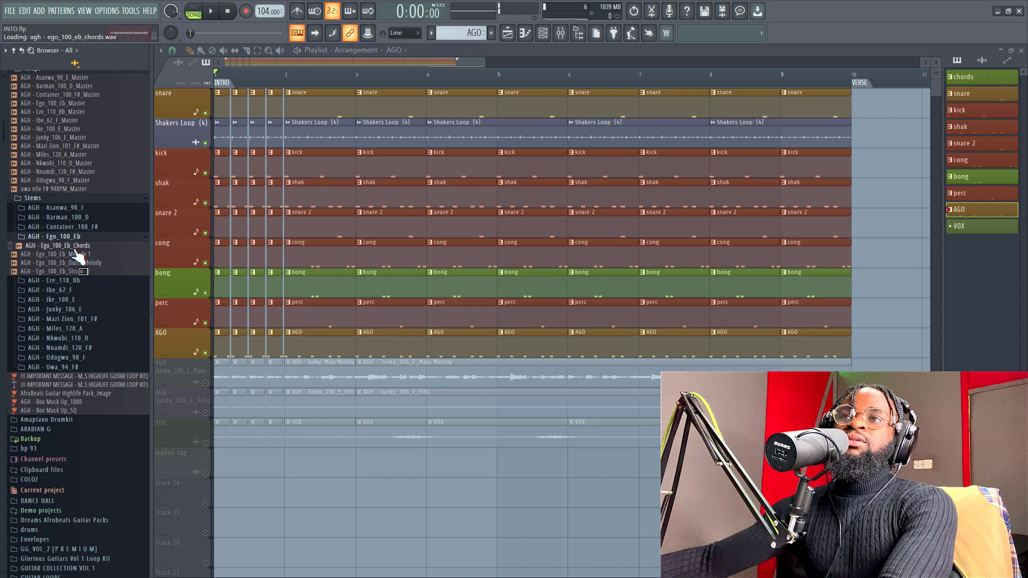
{"action": "mouse_move", "coordinate": [78, 256]}
{"action": "left_mouse_down"}
{"action": "mouse_move", "coordinate": [232, 466]}
{"action": "mouse_move", "coordinate": [234, 507]}
{"action": "left_mouse_up"}
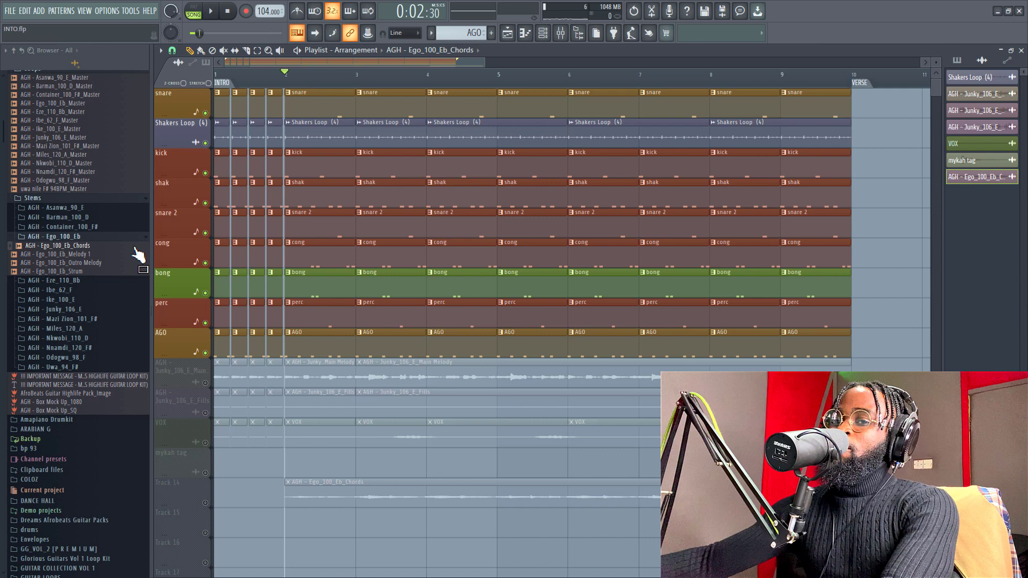
{"action": "scroll", "coordinate": [305, 83], "scroll_direction": "down", "scroll_amount": 2}
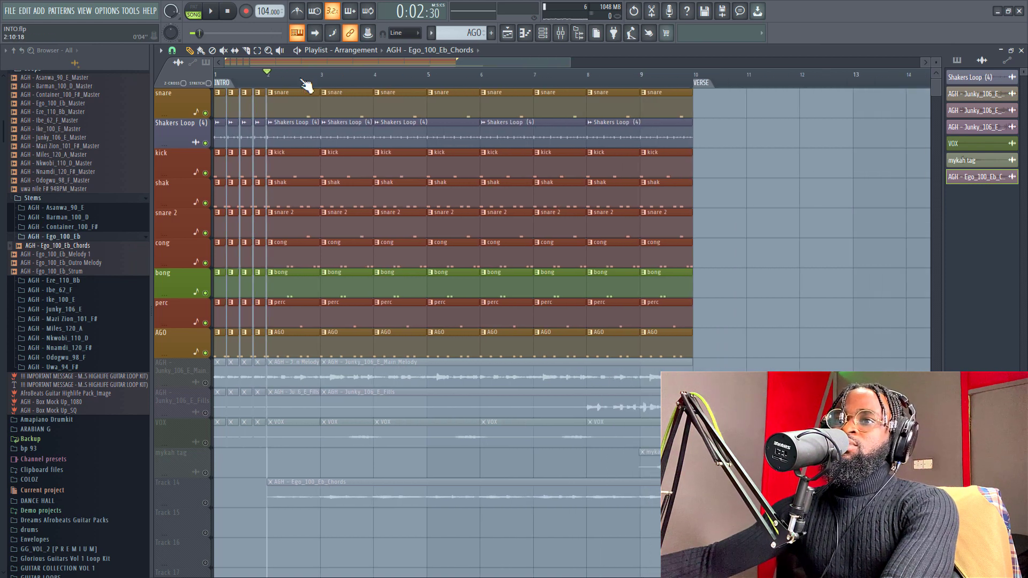
{"action": "key", "text": "space"}
{"action": "left_click", "coordinate": [213, 504]}
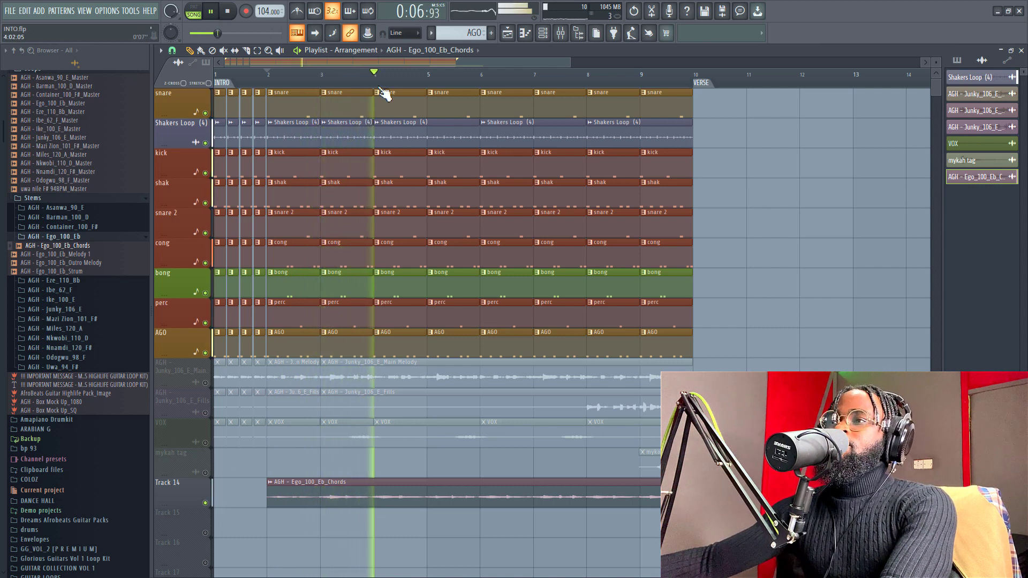
- Place Ego_100_Eb_Melody 1 on Track 15 and Ego_100_Eb_Strum on Track 16, auditioning between
{"action": "scroll", "coordinate": [383, 95], "scroll_direction": "down", "scroll_amount": 1}
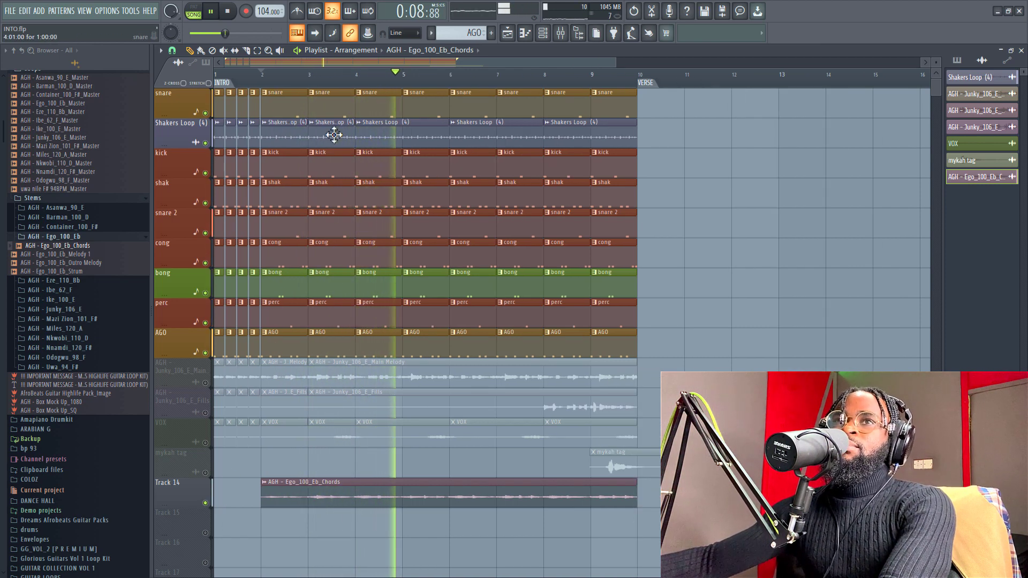
{"action": "key", "text": "space"}
{"action": "mouse_move", "coordinate": [58, 254]}
{"action": "left_mouse_down"}
{"action": "mouse_move", "coordinate": [272, 511]}
{"action": "mouse_move", "coordinate": [270, 531]}
{"action": "left_mouse_up"}
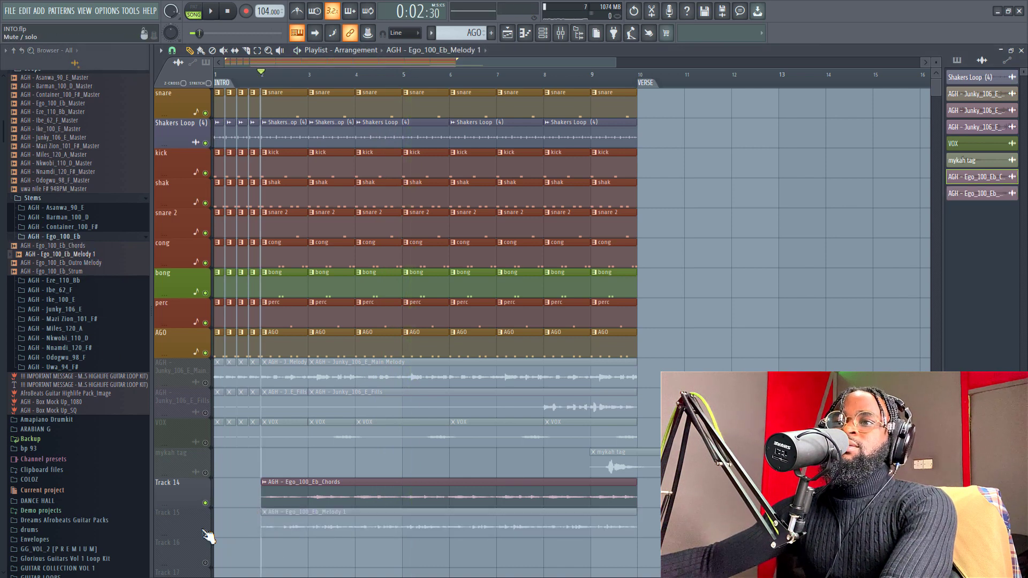
{"action": "key", "text": "space"}
{"action": "scroll", "coordinate": [238, 530], "scroll_direction": "down", "scroll_amount": 1}
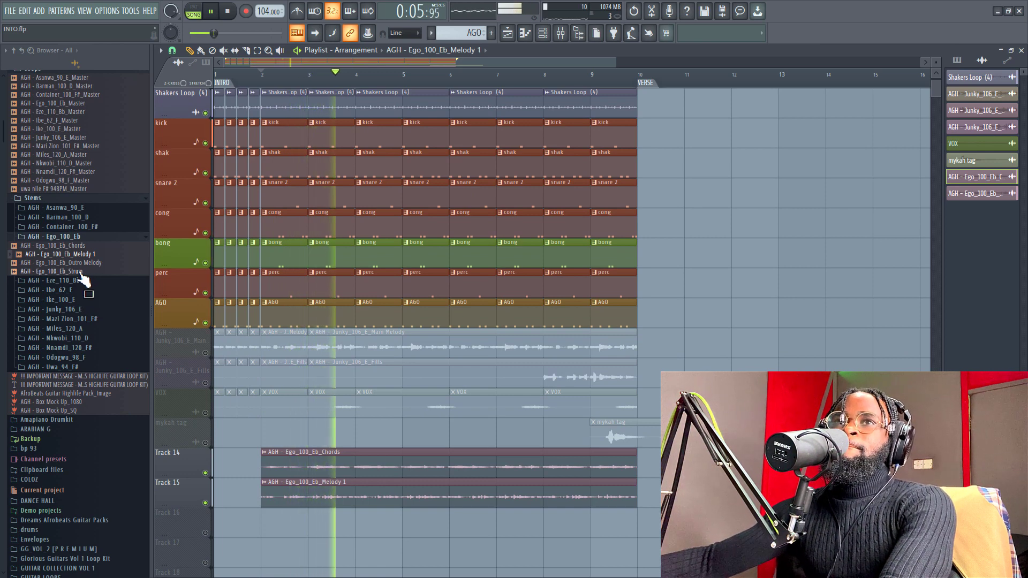
{"action": "left_click_drag", "start_coordinate": [80, 272], "coordinate": [271, 530]}
{"action": "key", "text": "space"}
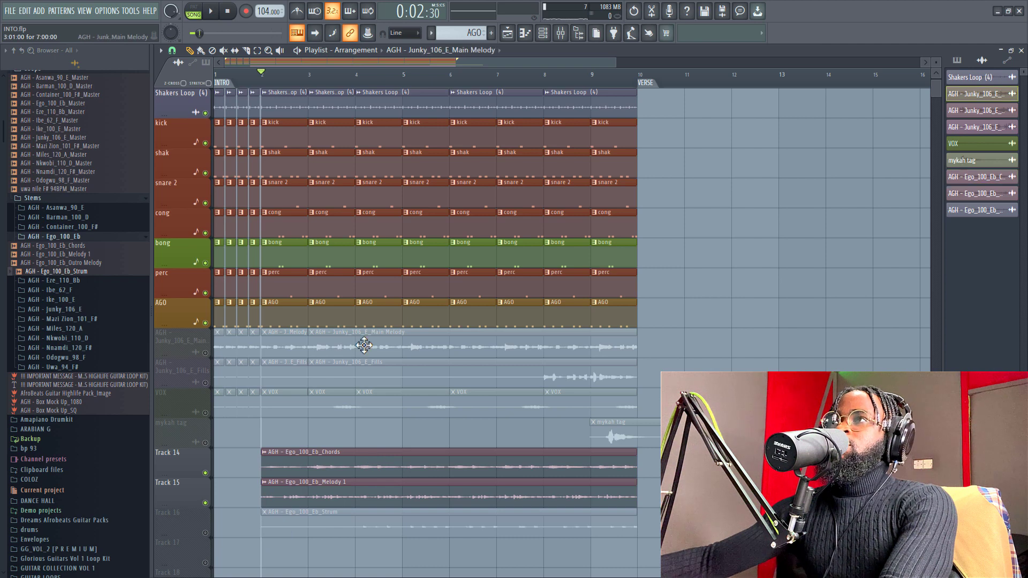
- Inspect the Junky Main Melody, Ego Chords, Melody 1 and Strum sample settings, then unmute Track 16
{"action": "double_click", "coordinate": [365, 346]}
{"action": "double_click", "coordinate": [438, 467]}
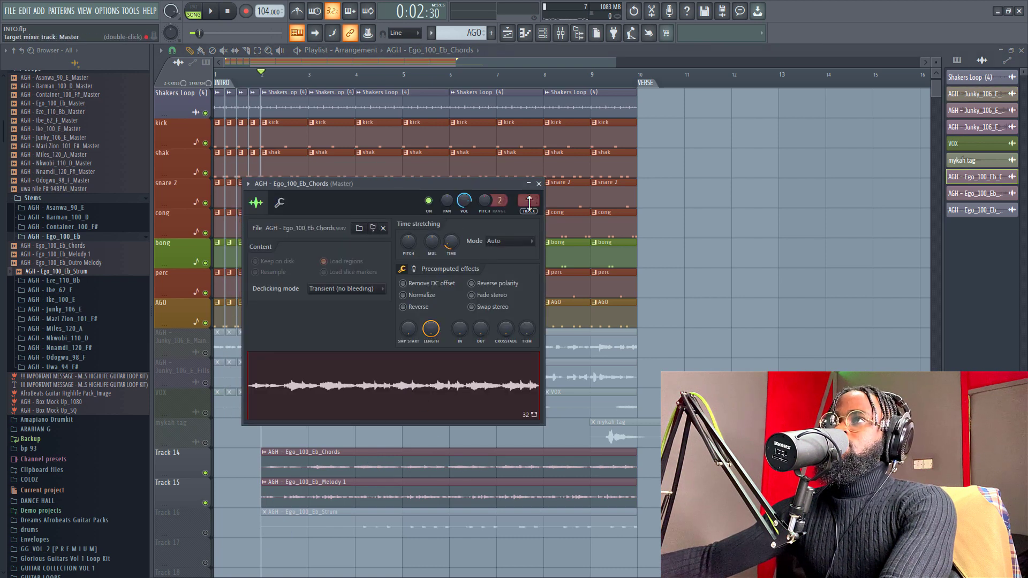
{"action": "double_click", "coordinate": [424, 497]}
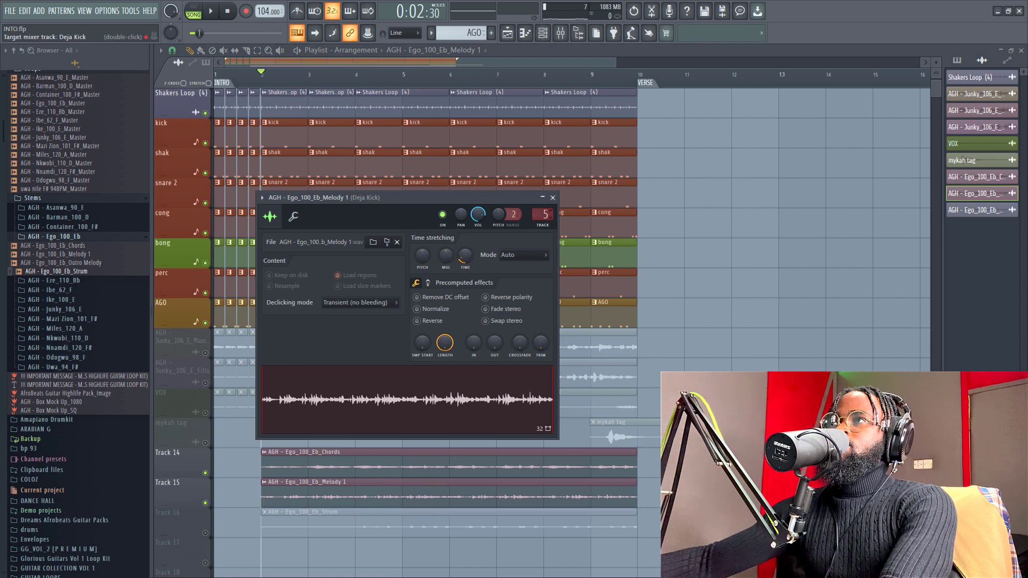
{"action": "double_click", "coordinate": [292, 528]}
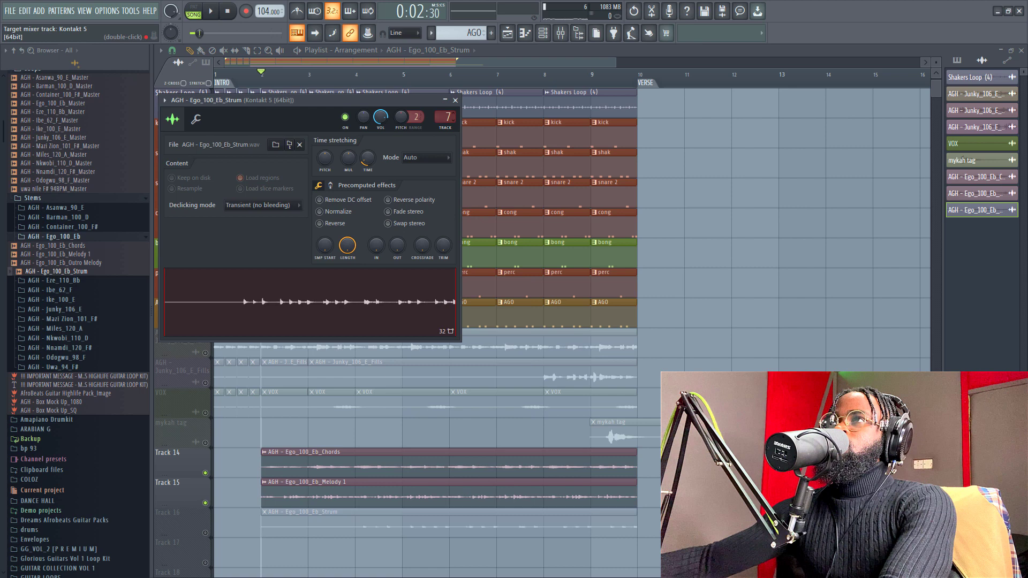
{"action": "left_click", "coordinate": [206, 533]}
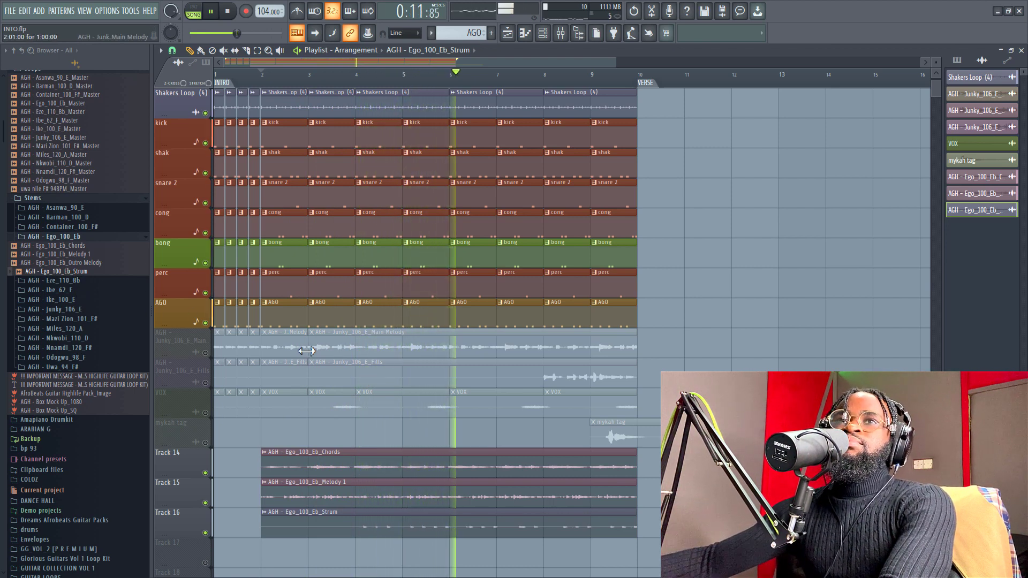
- Drop Ego_100_Eb_Outro Melody on Track 17, inspect its settings, unmute it and audition
{"action": "scroll", "coordinate": [294, 347], "scroll_direction": "down", "scroll_amount": 1}
{"action": "key", "text": "space"}
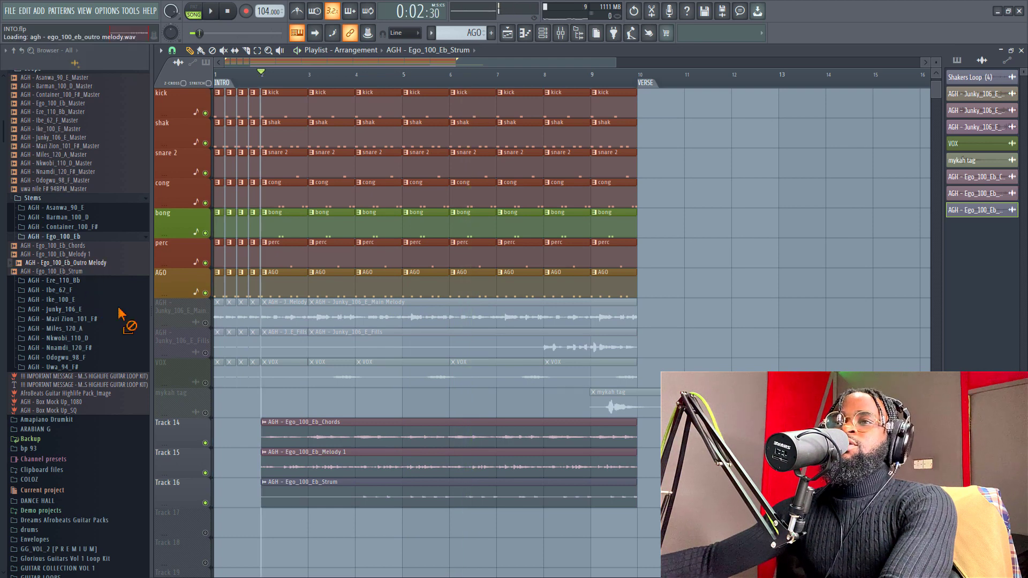
{"action": "mouse_move", "coordinate": [119, 314]}
{"action": "left_mouse_down"}
{"action": "mouse_move", "coordinate": [268, 531]}
{"action": "mouse_move", "coordinate": [278, 523]}
{"action": "left_mouse_up"}
{"action": "double_click", "coordinate": [292, 524]}
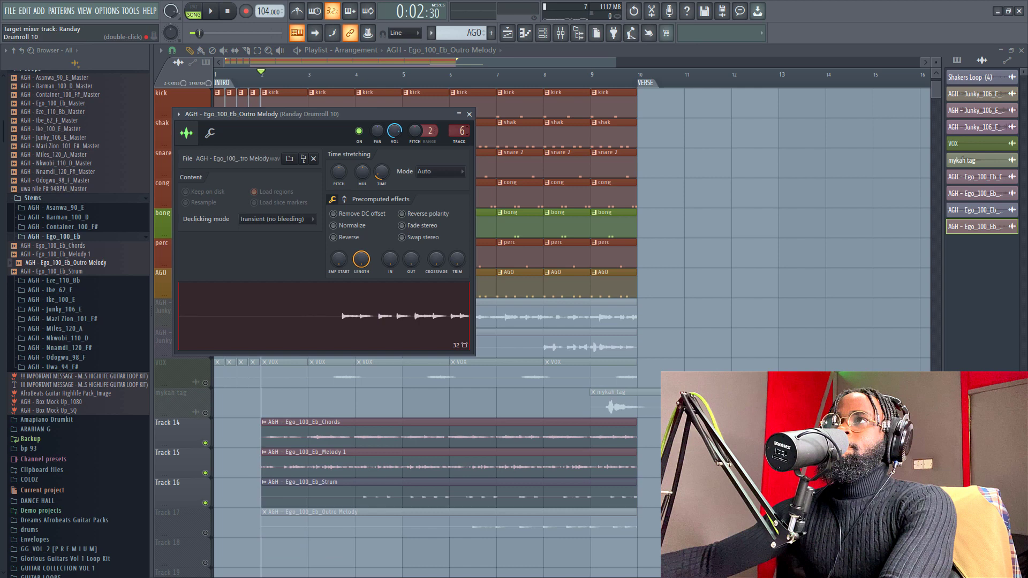
{"action": "key", "text": "space"}
{"action": "left_click", "coordinate": [205, 532]}
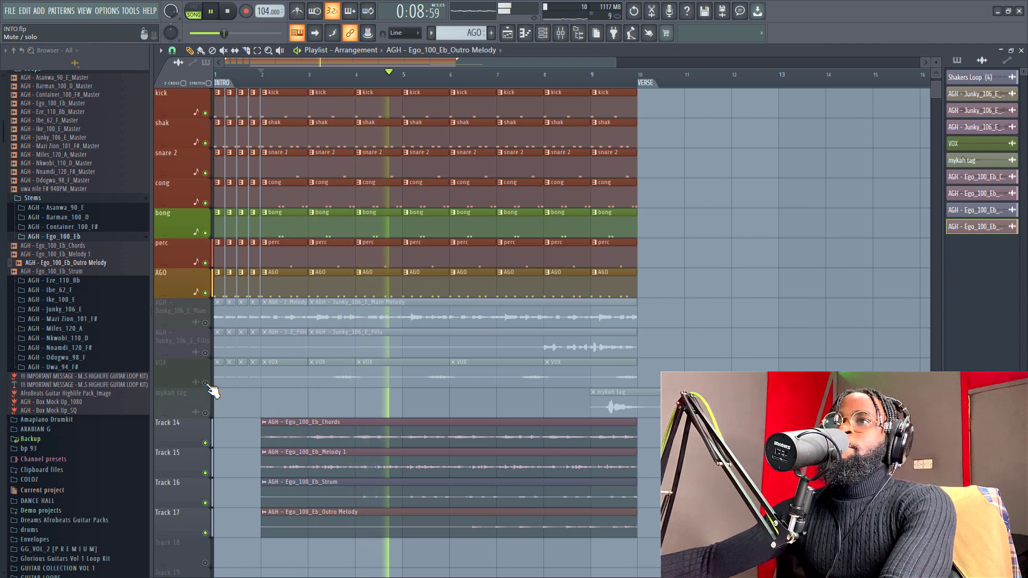
{"action": "key", "text": "space"}
{"action": "key", "text": "space"}
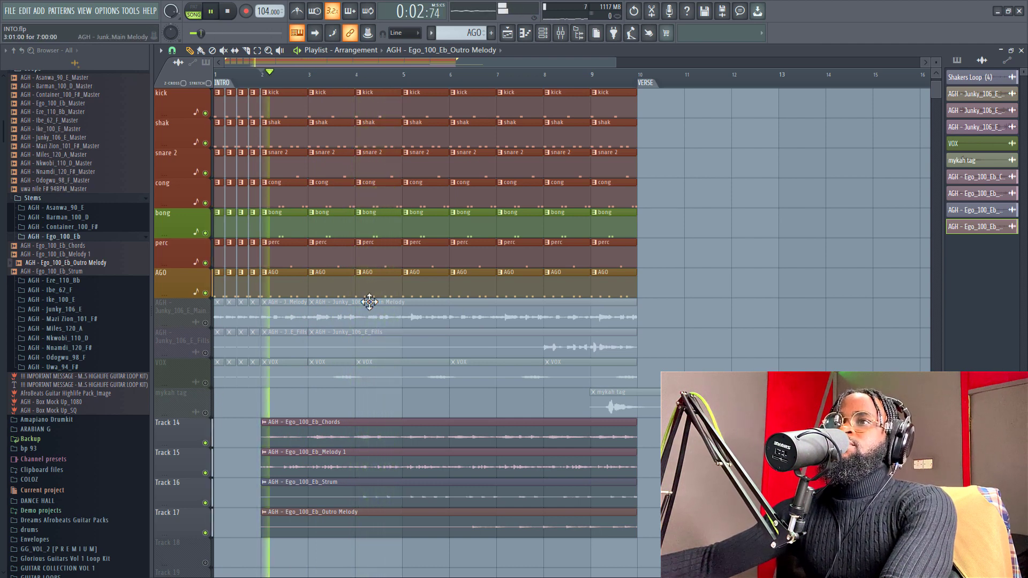
{"action": "key", "text": "space"}
- Check the Ego Chords, Melody 1, Strum and Outro Melody sample settings while playing the intro
{"action": "double_click", "coordinate": [378, 437]}
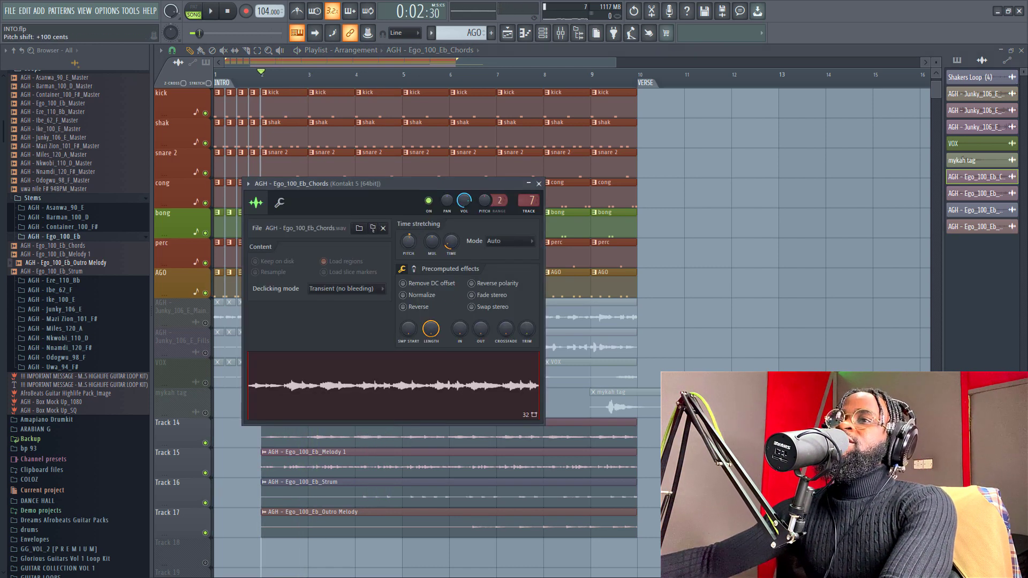
{"action": "double_click", "coordinate": [353, 469]}
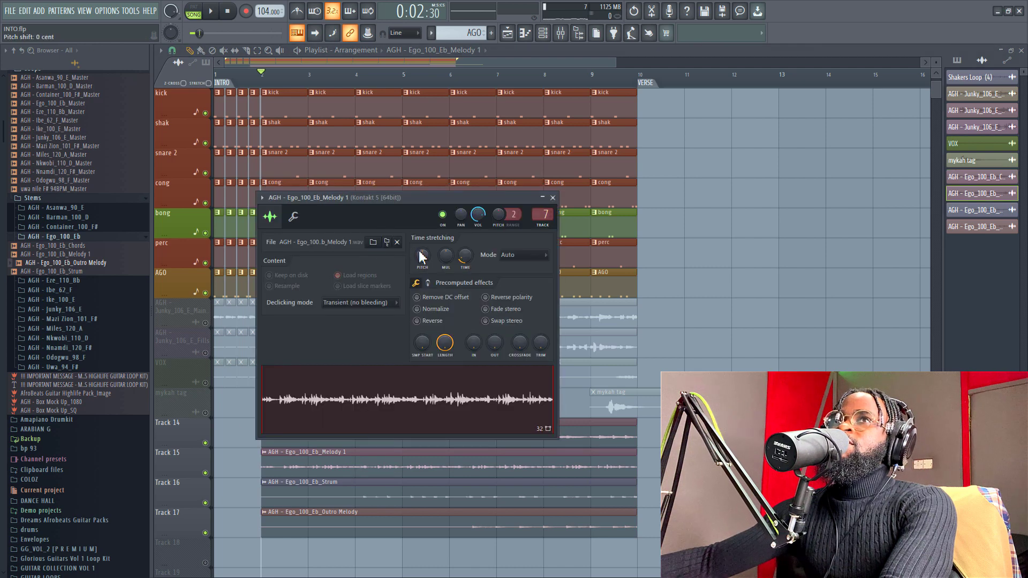
{"action": "double_click", "coordinate": [370, 484]}
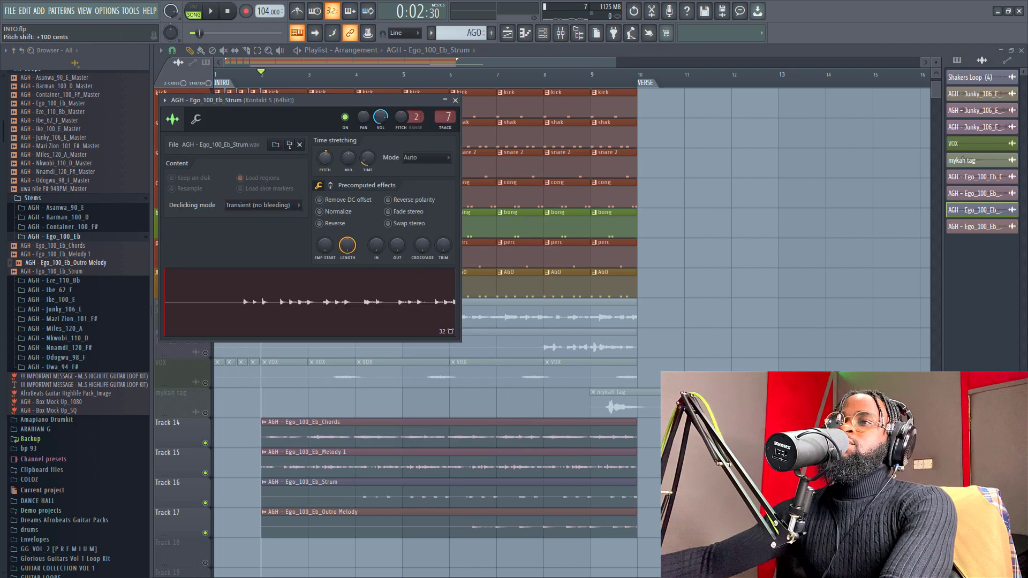
{"action": "double_click", "coordinate": [315, 526]}
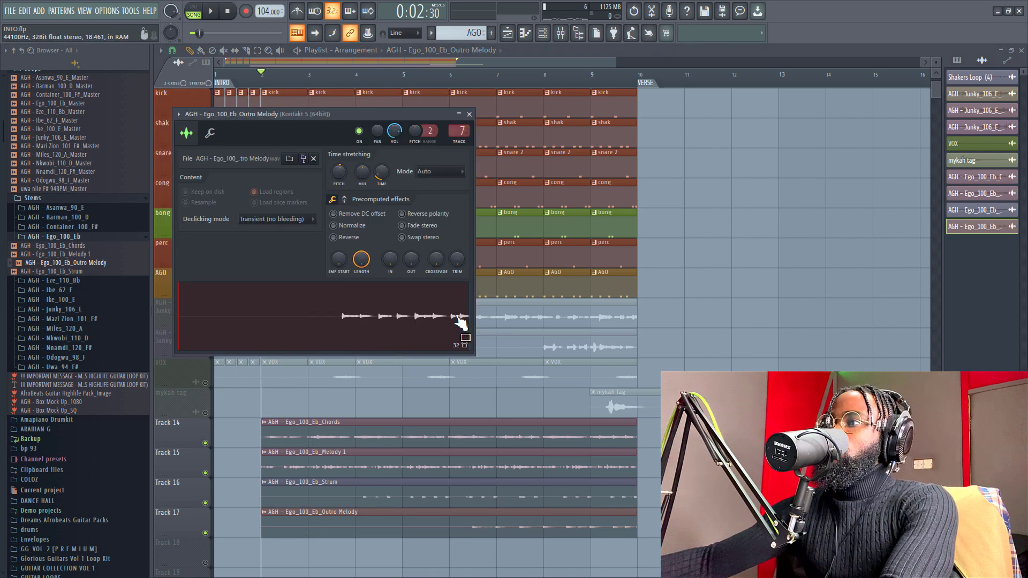
{"action": "key", "text": "space"}
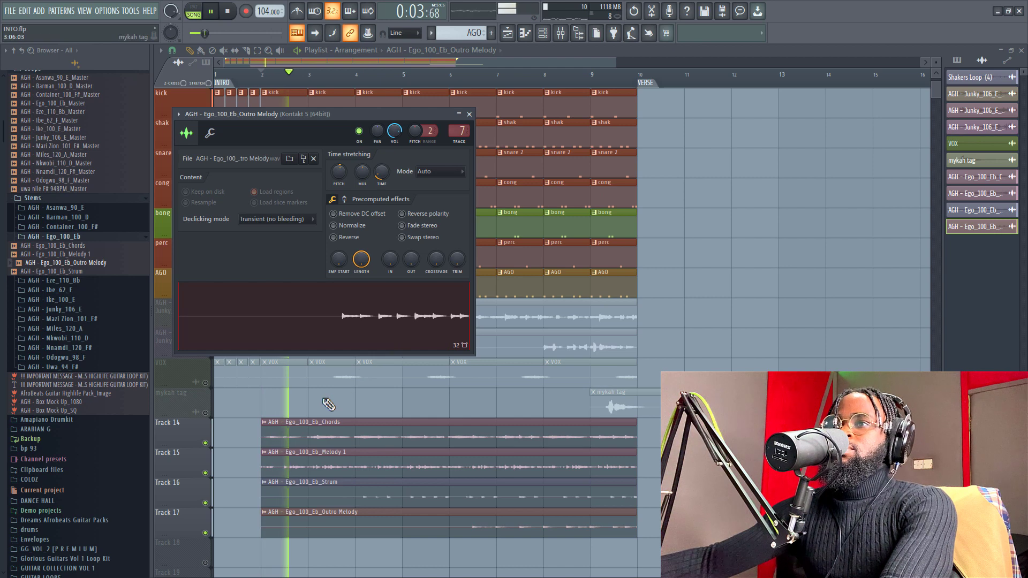
{"action": "key", "text": "Escape"}
{"action": "left_click", "coordinate": [207, 384]}
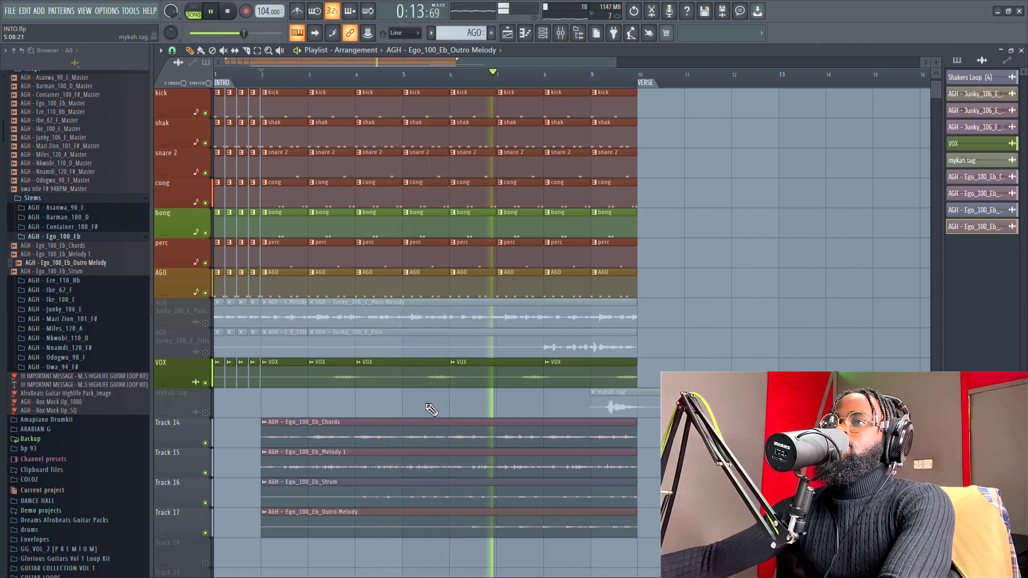
{"action": "double_click", "coordinate": [491, 519]}
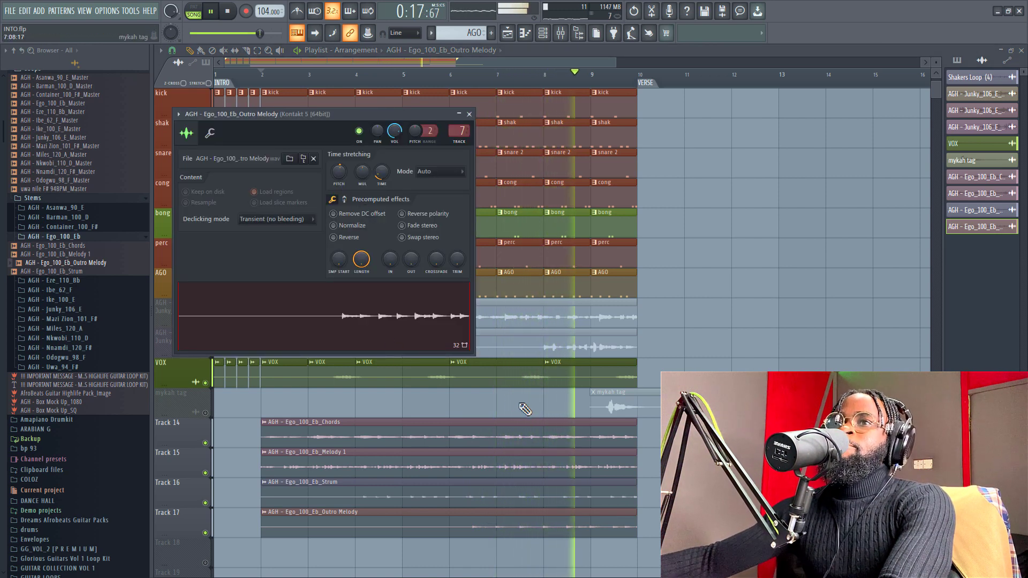
{"action": "left_click", "coordinate": [205, 412]}
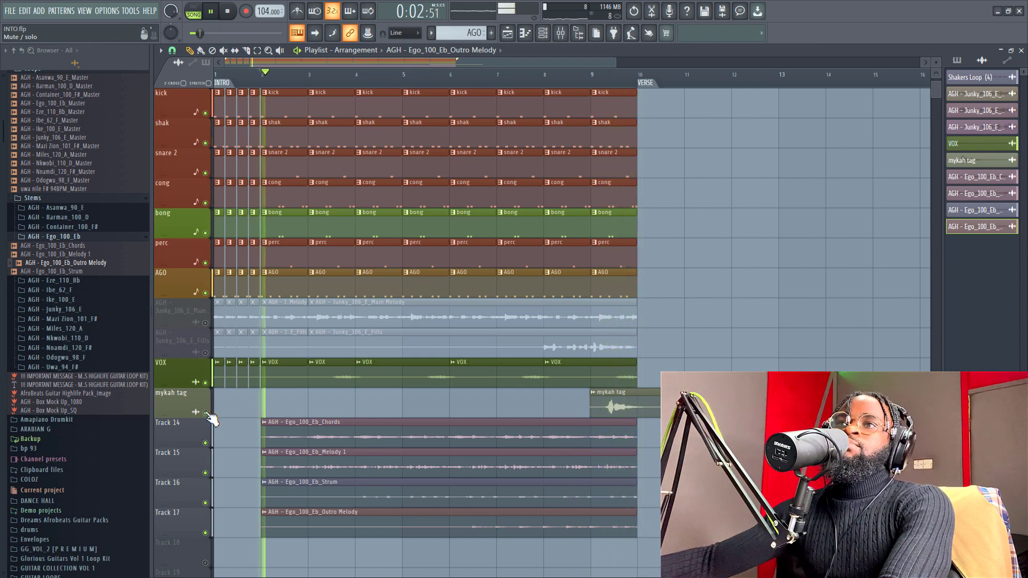
{"action": "left_click", "coordinate": [205, 413]}
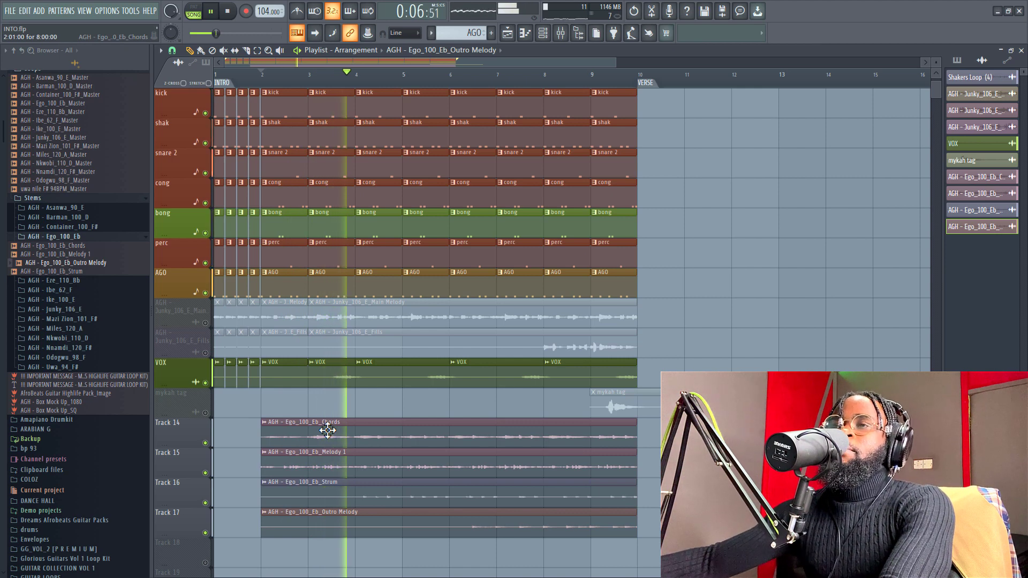
{"action": "key", "text": "space"}
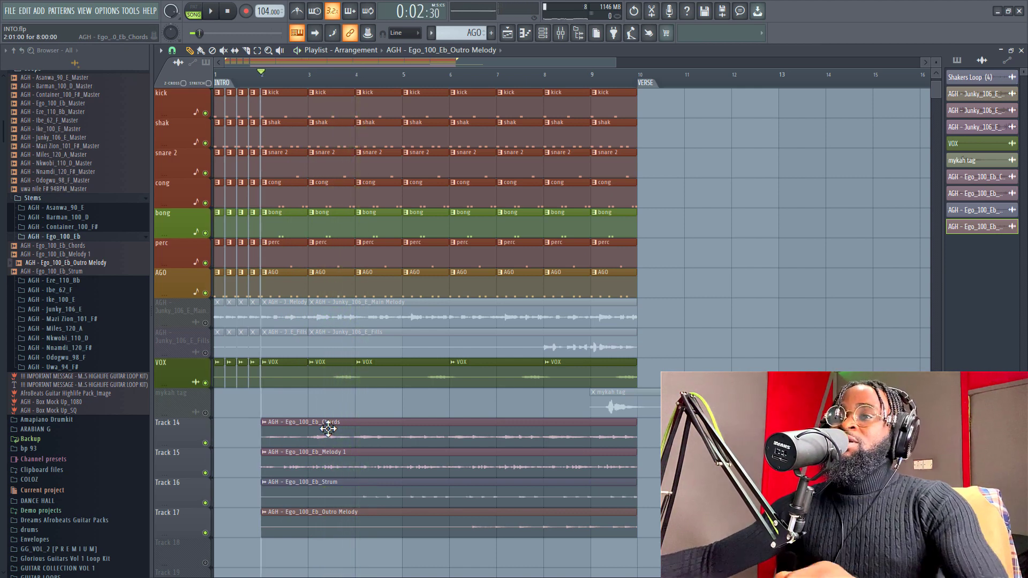
{"action": "scroll", "coordinate": [386, 439], "scroll_direction": "down", "scroll_amount": 1}
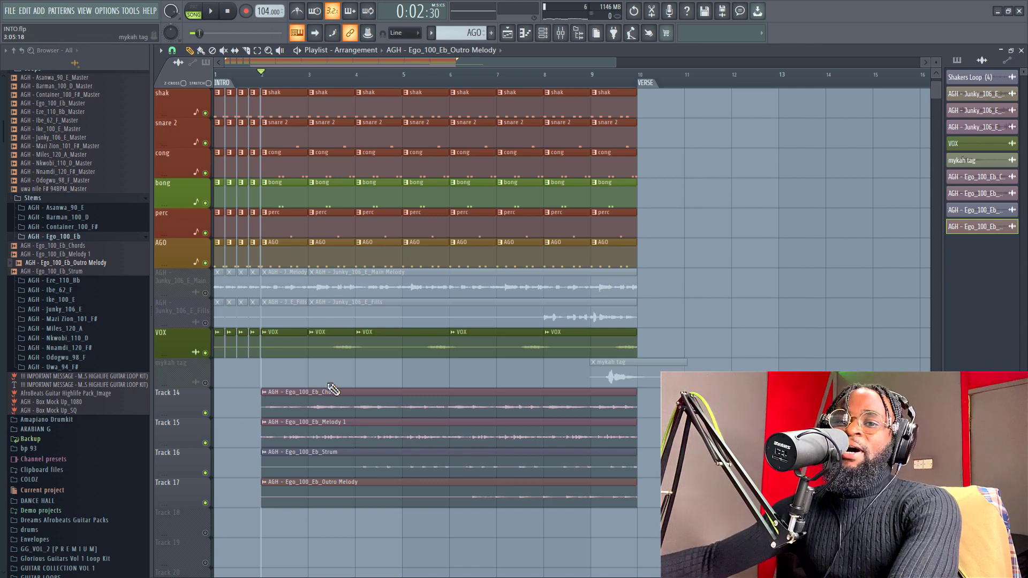
{"action": "key", "text": "space"}
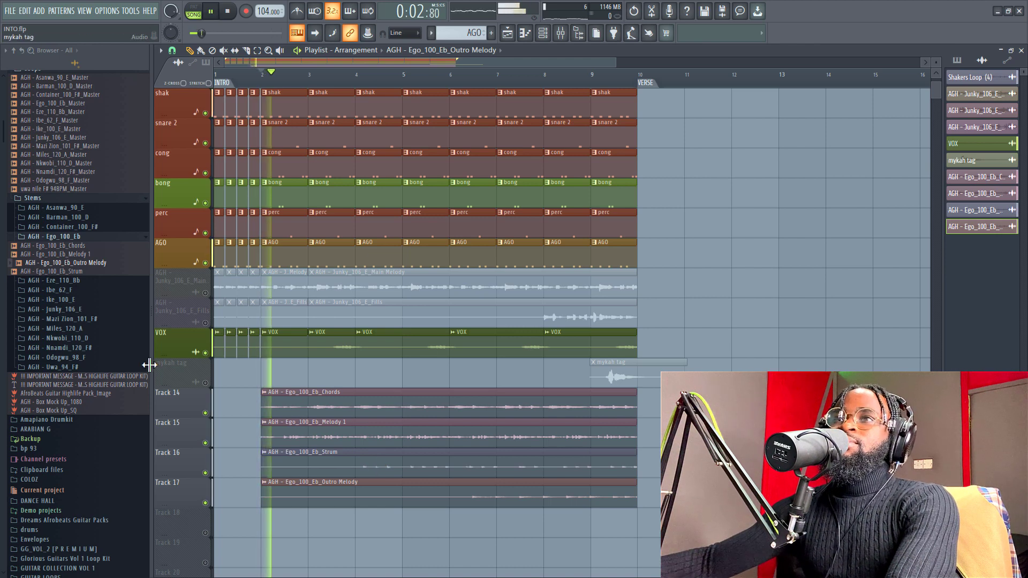
- Stop playback and mute the four Ego stems: Chords, Melody 1, Strum and Outro Melody
{"action": "key", "text": "space"}
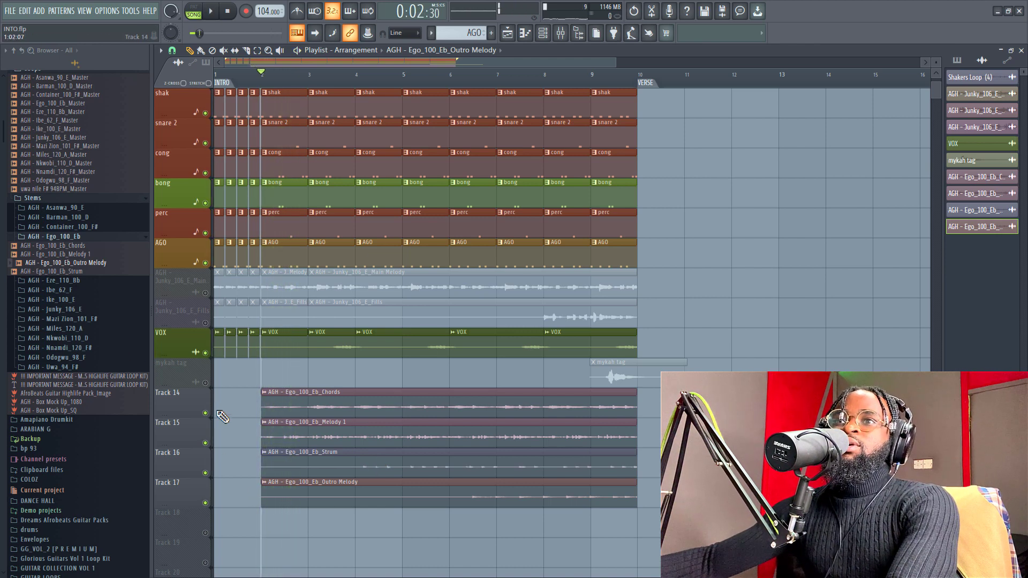
{"action": "left_click", "coordinate": [205, 413]}
{"action": "left_click", "coordinate": [205, 442]}
{"action": "left_click", "coordinate": [205, 473]}
{"action": "left_click", "coordinate": [205, 503]}
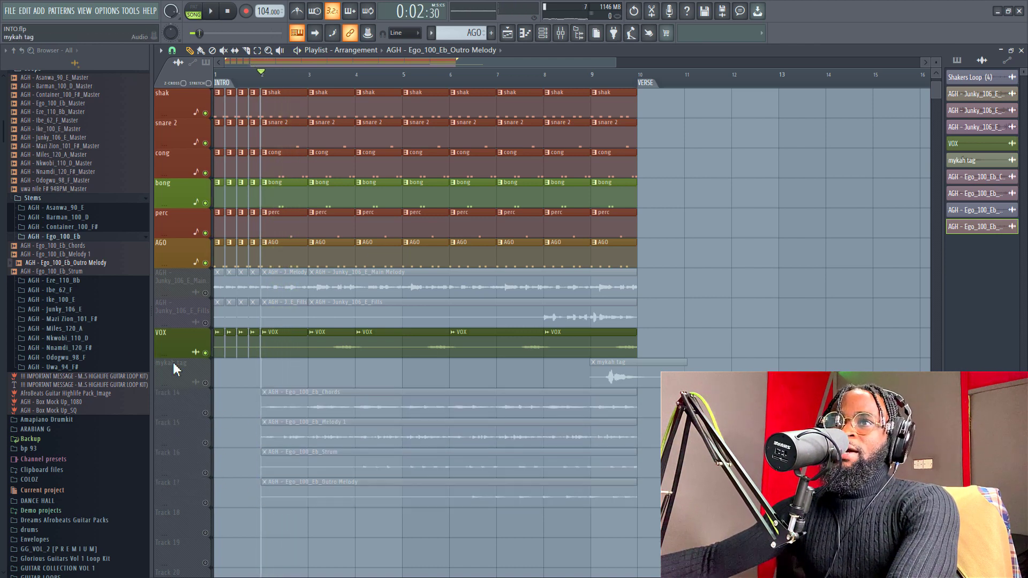
- Unmute the Junky_106_E Main Melody and Fills tracks and play from the start
{"action": "left_click", "coordinate": [206, 293]}
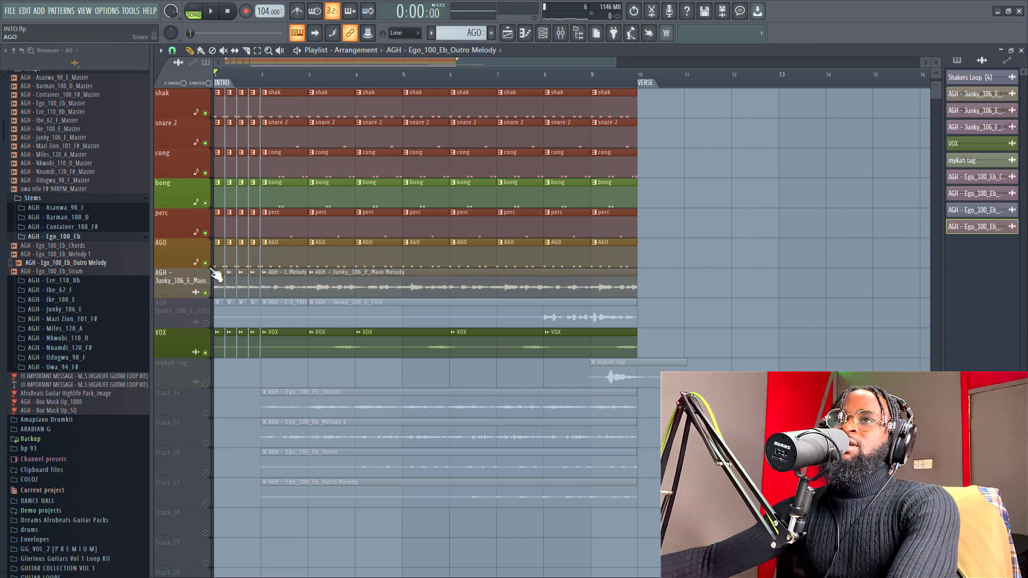
{"action": "left_click", "coordinate": [206, 324]}
{"action": "key", "text": "space"}
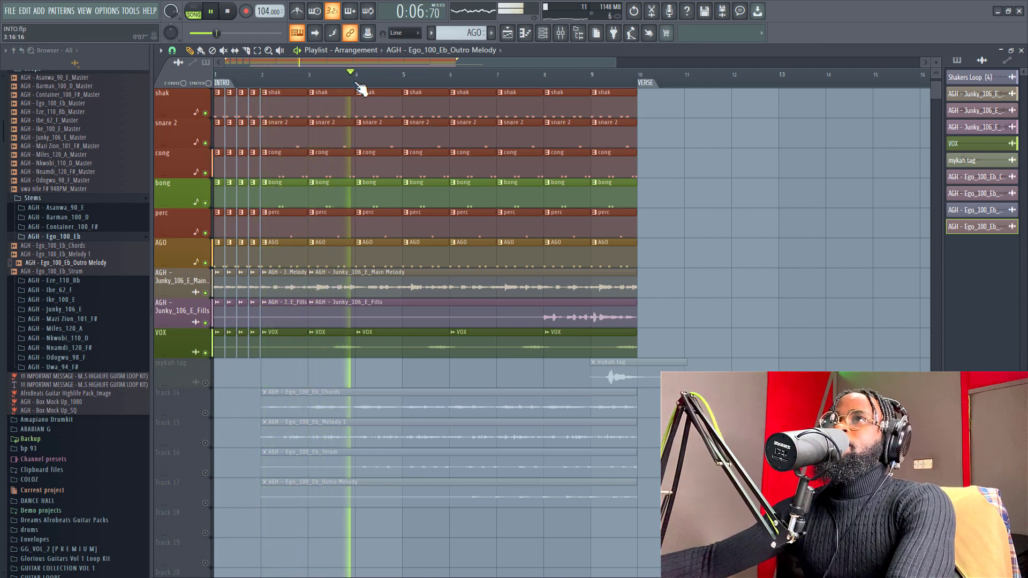
{"action": "scroll", "coordinate": [358, 91], "scroll_direction": "down", "scroll_amount": 1}
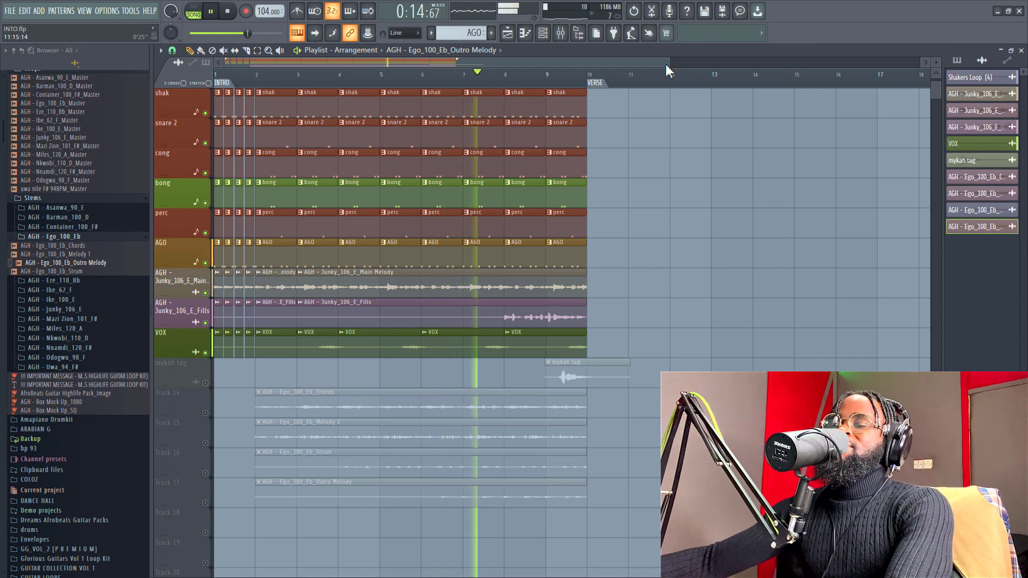
- Collapse the AfroBeats Guitar Highlife folder and open the Heavens Gate Saxophone kit in the Browser
{"action": "key", "text": "space"}
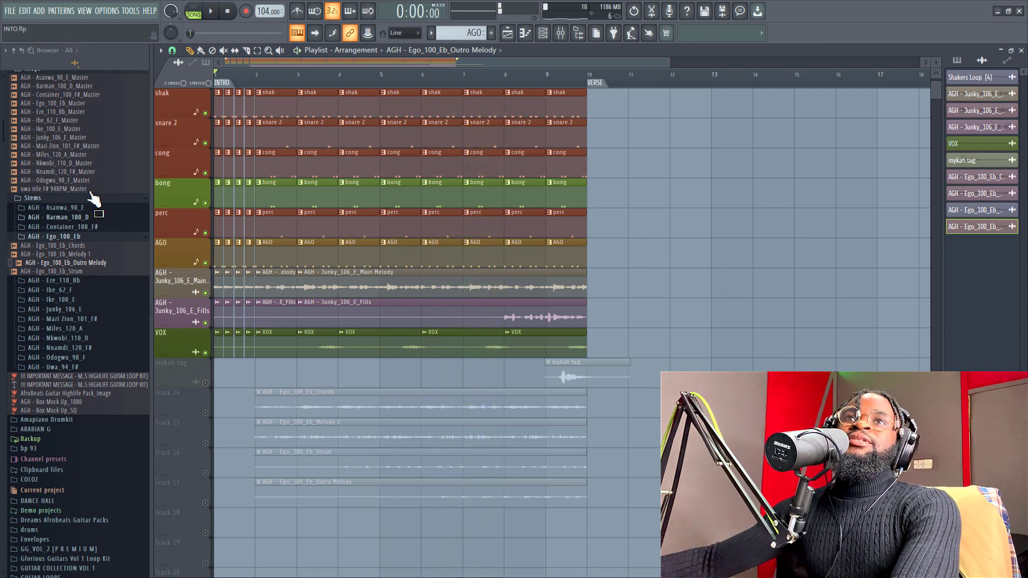
{"action": "scroll", "coordinate": [90, 194], "scroll_direction": "up", "scroll_amount": 5}
{"action": "scroll", "coordinate": [60, 166], "scroll_direction": "down", "scroll_amount": 1}
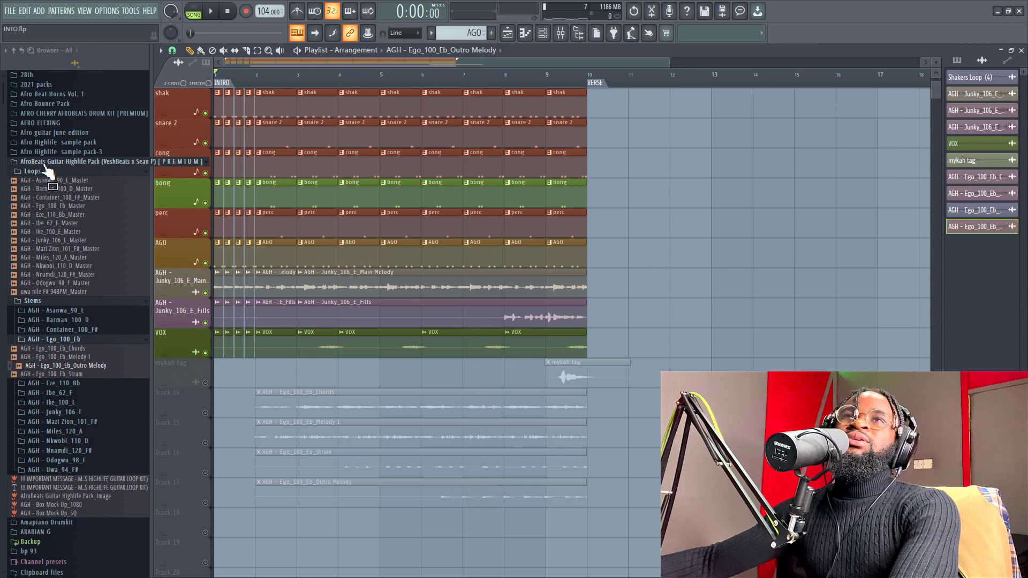
{"action": "left_click", "coordinate": [48, 170]}
{"action": "scroll", "coordinate": [80, 321], "scroll_direction": "down", "scroll_amount": 2}
{"action": "scroll", "coordinate": [64, 274], "scroll_direction": "down", "scroll_amount": 2}
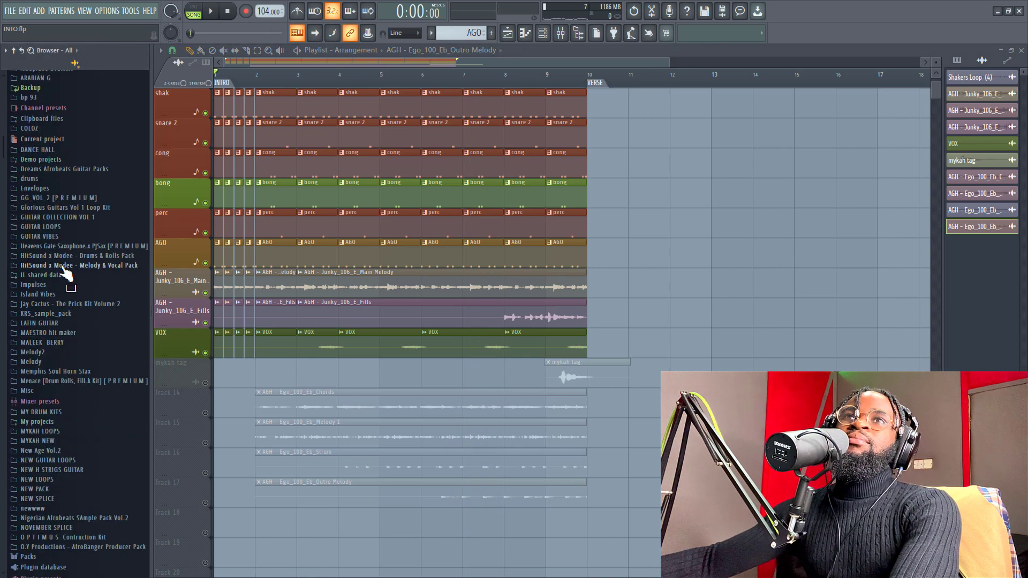
{"action": "left_click", "coordinate": [75, 247]}
{"action": "scroll", "coordinate": [69, 161], "scroll_direction": "down", "scroll_amount": 2}
{"action": "scroll", "coordinate": [63, 202], "scroll_direction": "up", "scroll_amount": 3}
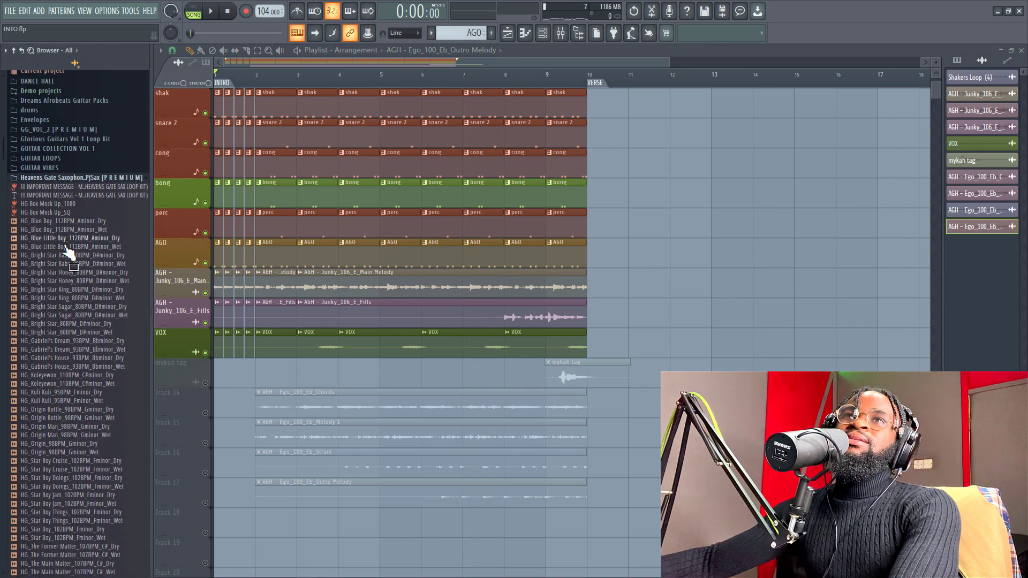
{"action": "scroll", "coordinate": [67, 255], "scroll_direction": "down", "scroll_amount": 3}
{"action": "scroll", "coordinate": [64, 244], "scroll_direction": "down", "scroll_amount": 3}
{"action": "scroll", "coordinate": [60, 237], "scroll_direction": "down", "scroll_amount": 3}
{"action": "scroll", "coordinate": [56, 235], "scroll_direction": "down", "scroll_amount": 3}
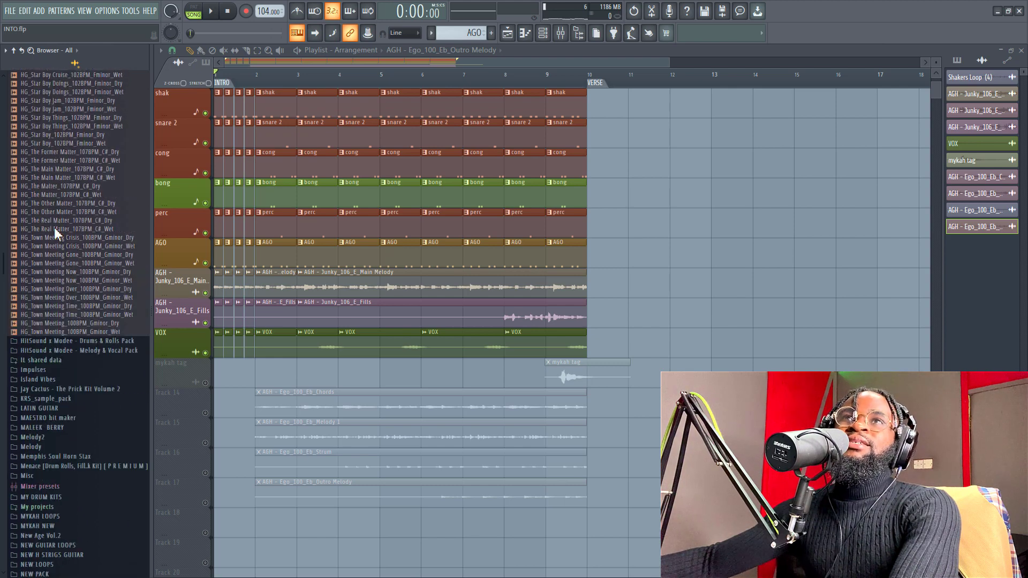
{"action": "scroll", "coordinate": [58, 235], "scroll_direction": "up", "scroll_amount": 5}
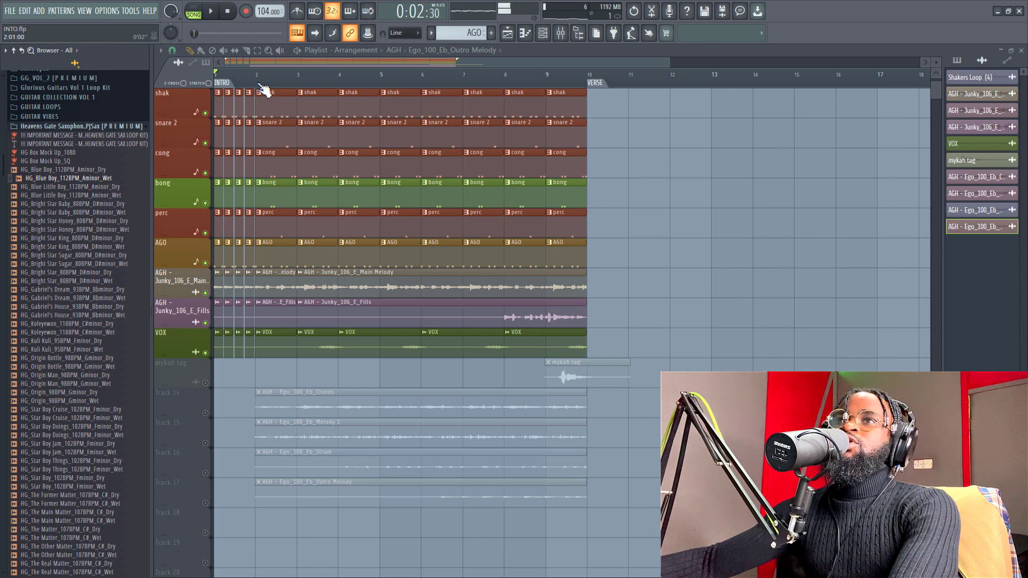
- Solo the Junky main melody track and audition sax loops, picking Koleyewon C#minor Wet
{"action": "right_click", "coordinate": [206, 294]}
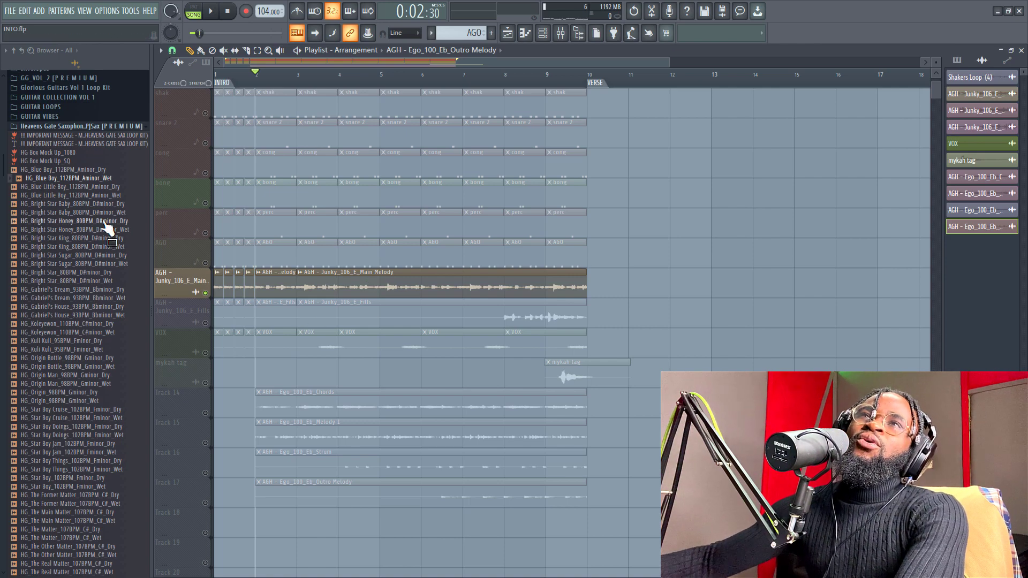
{"action": "scroll", "coordinate": [106, 224], "scroll_direction": "down", "scroll_amount": 2}
{"action": "scroll", "coordinate": [106, 225], "scroll_direction": "down", "scroll_amount": 5}
{"action": "scroll", "coordinate": [106, 228], "scroll_direction": "down", "scroll_amount": 5}
{"action": "scroll", "coordinate": [106, 224], "scroll_direction": "up", "scroll_amount": 4}
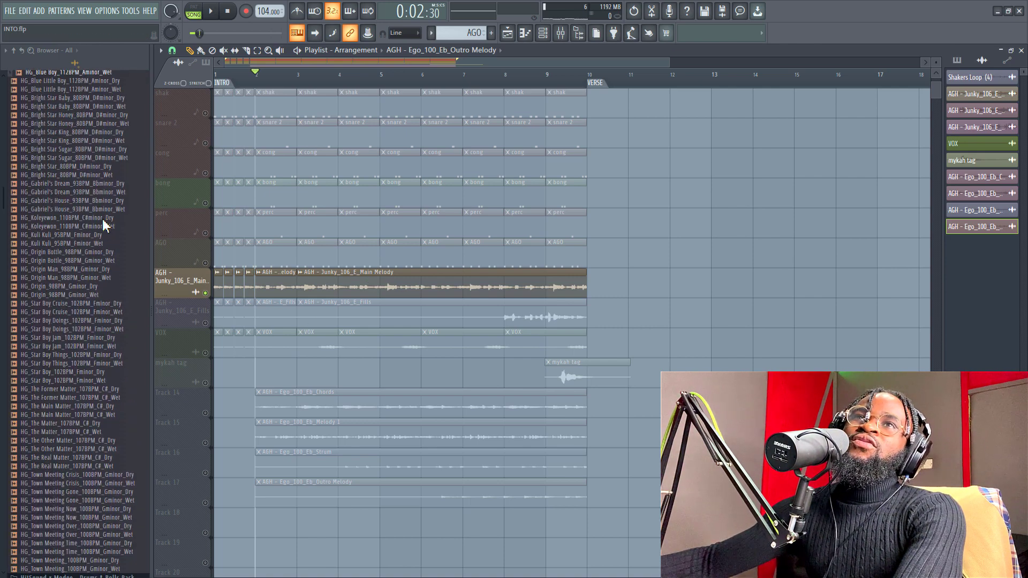
{"action": "scroll", "coordinate": [106, 225], "scroll_direction": "up", "scroll_amount": 3}
{"action": "scroll", "coordinate": [105, 225], "scroll_direction": "up", "scroll_amount": 2}
{"action": "scroll", "coordinate": [122, 324], "scroll_direction": "up", "scroll_amount": 3}
{"action": "left_click_drag", "start_coordinate": [119, 292], "coordinate": [117, 285]}
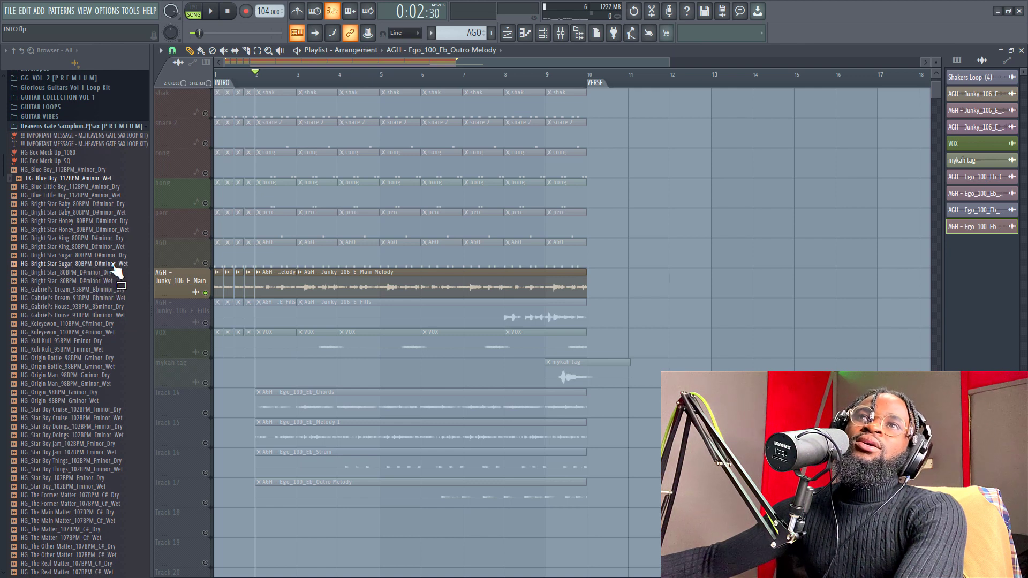
{"action": "mouse_move", "coordinate": [117, 310]}
{"action": "left_mouse_down"}
{"action": "mouse_move", "coordinate": [120, 336]}
{"action": "mouse_move", "coordinate": [103, 332]}
{"action": "left_mouse_up"}
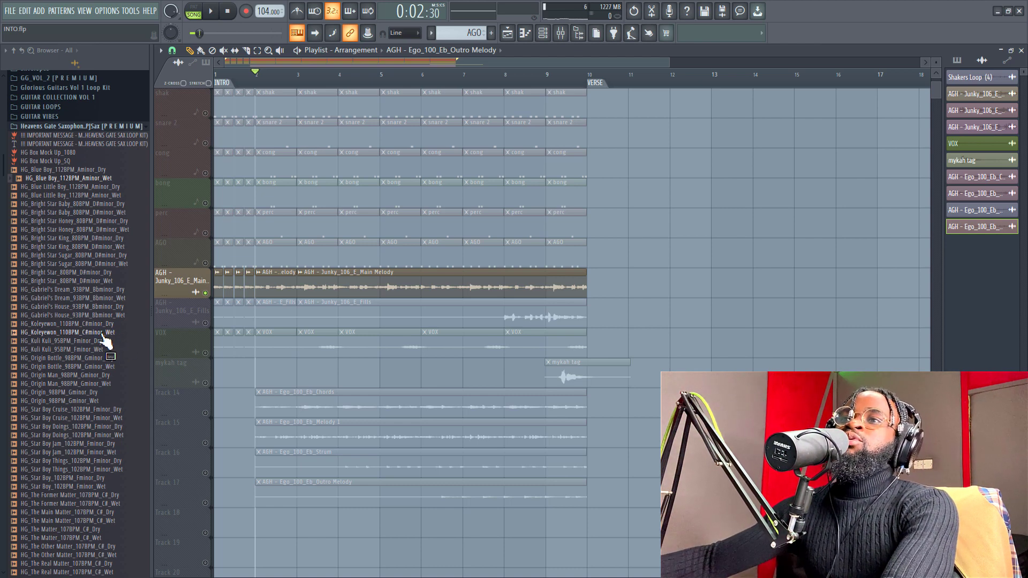
- Place the Koleyewon C#minor Wet sax loop on Track 18, play it and check its settings
{"action": "left_click_drag", "start_coordinate": [105, 340], "coordinate": [239, 512]}
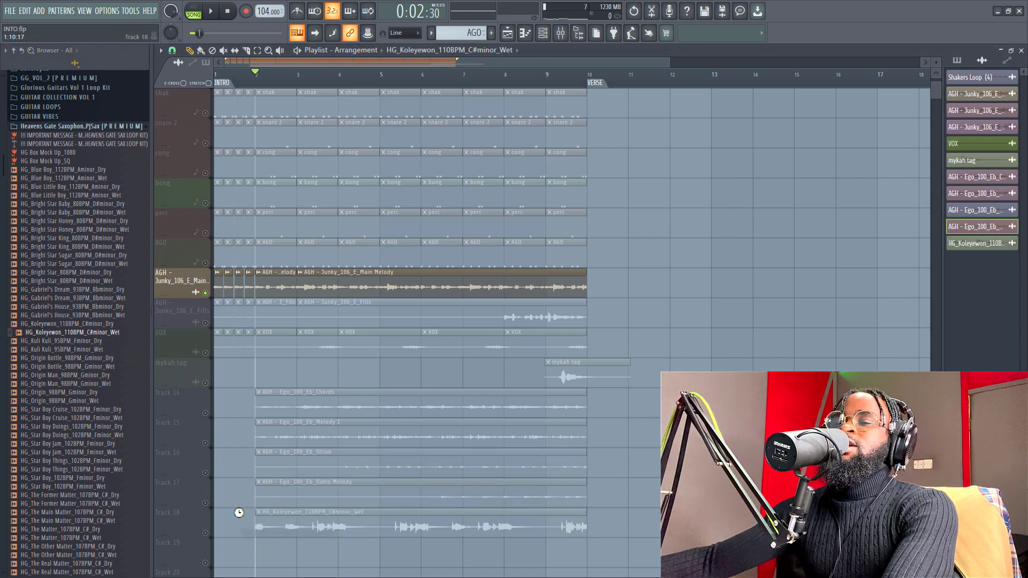
{"action": "key", "text": "space"}
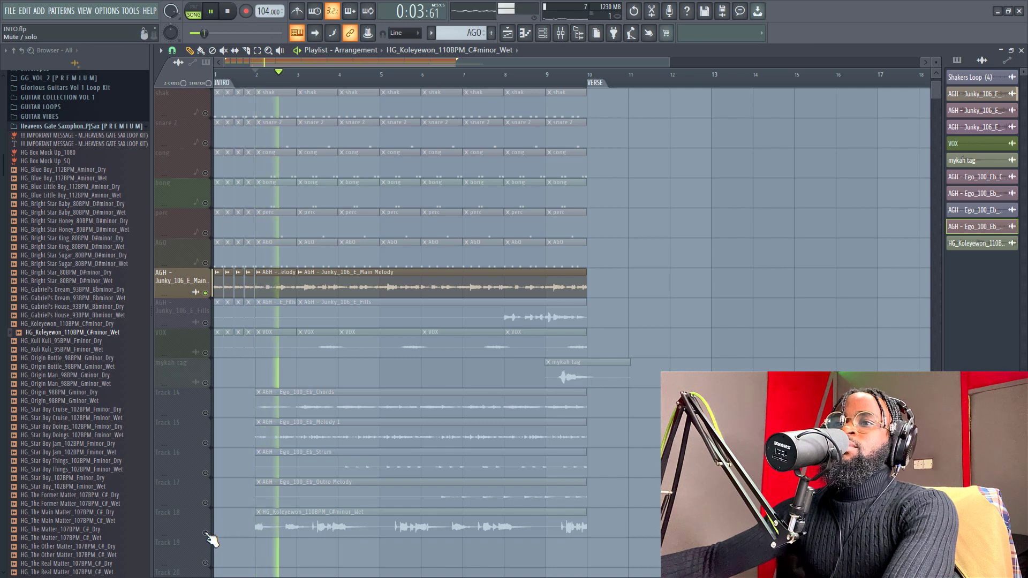
{"action": "left_click", "coordinate": [205, 534]}
{"action": "double_click", "coordinate": [316, 517]}
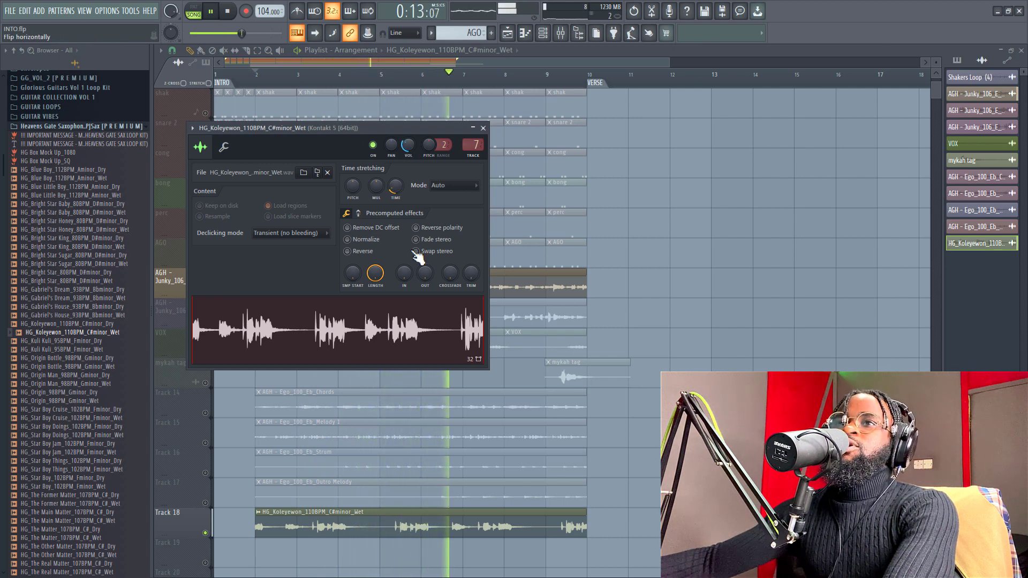
- Enable the Ego chords on Track 14 and replay them with the sax loop
{"action": "key", "text": "space"}
{"action": "left_click", "coordinate": [205, 413]}
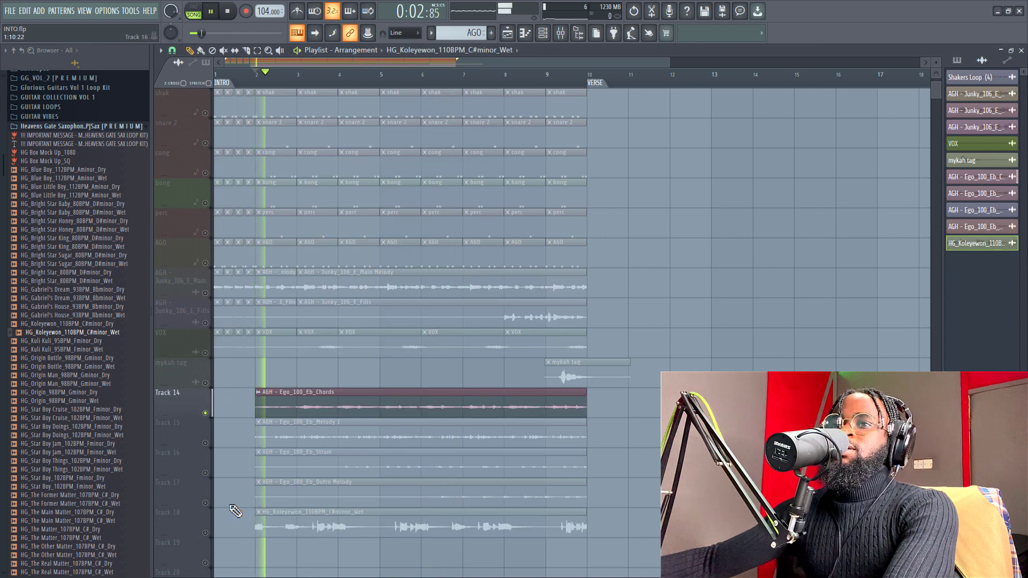
{"action": "key", "text": "space"}
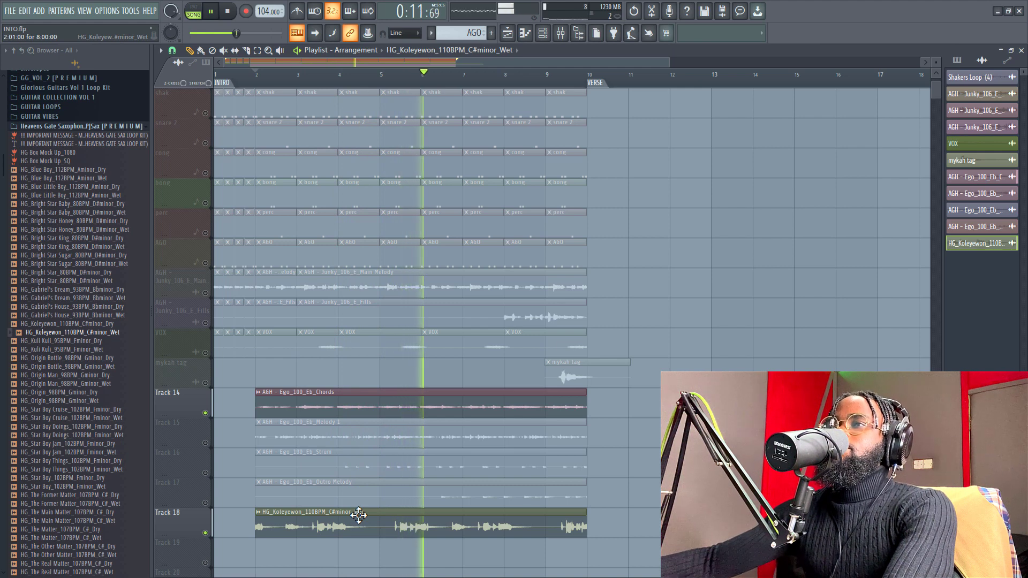
- Unmute the shak percussion track after briefly toggling the wrong mute button
{"action": "key", "text": "space"}
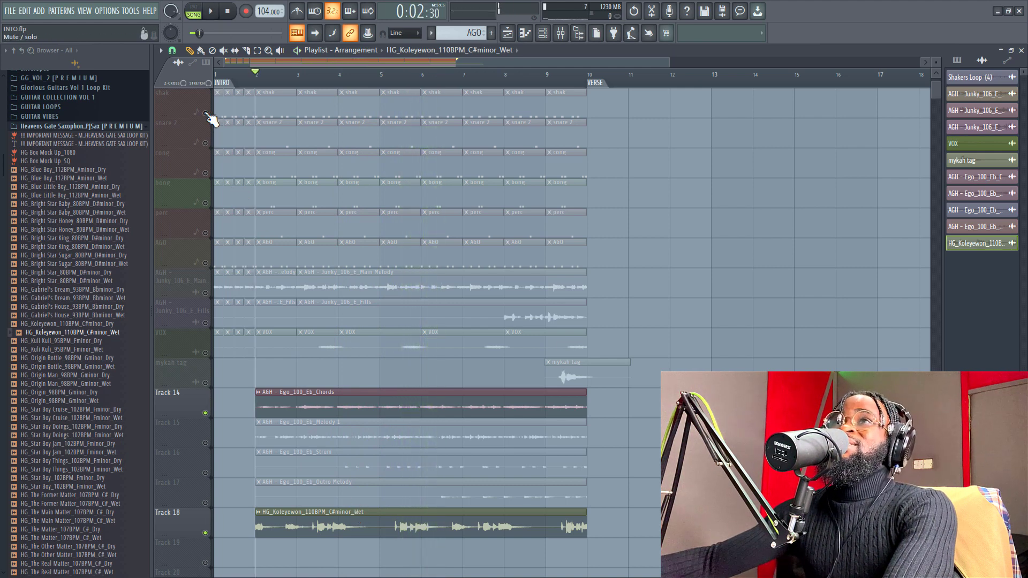
{"action": "left_click", "coordinate": [206, 114]}
{"action": "left_click", "coordinate": [206, 114]}
{"action": "scroll", "coordinate": [211, 129], "scroll_direction": "up", "scroll_amount": 2}
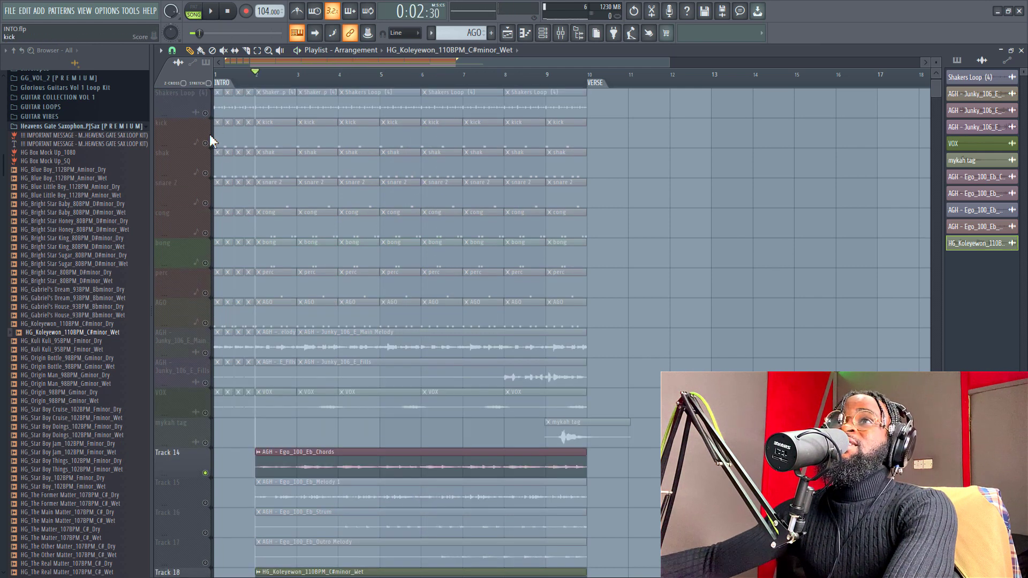
{"action": "left_click", "coordinate": [206, 173]}
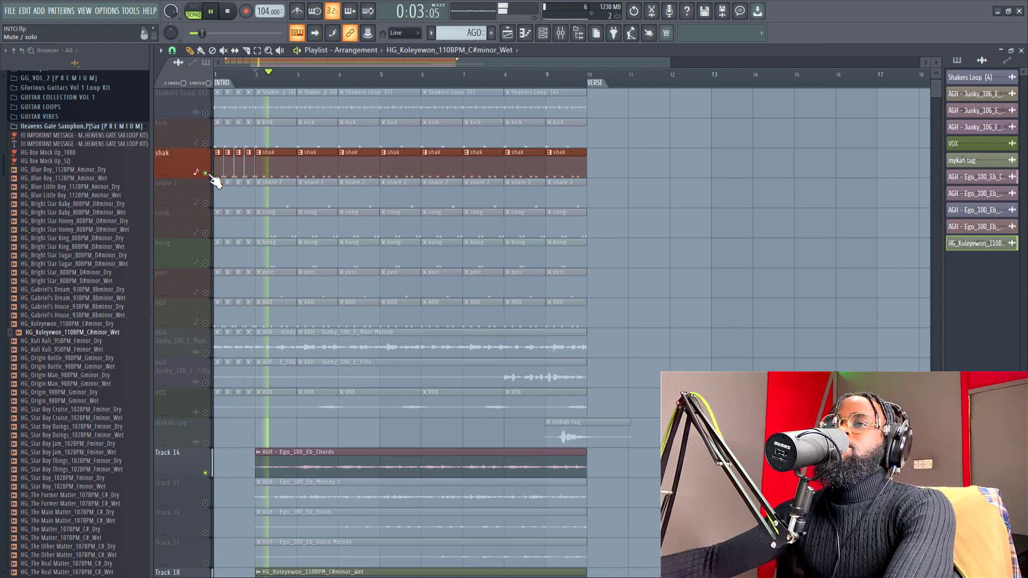
{"action": "scroll", "coordinate": [343, 258], "scroll_direction": "down", "scroll_amount": 1}
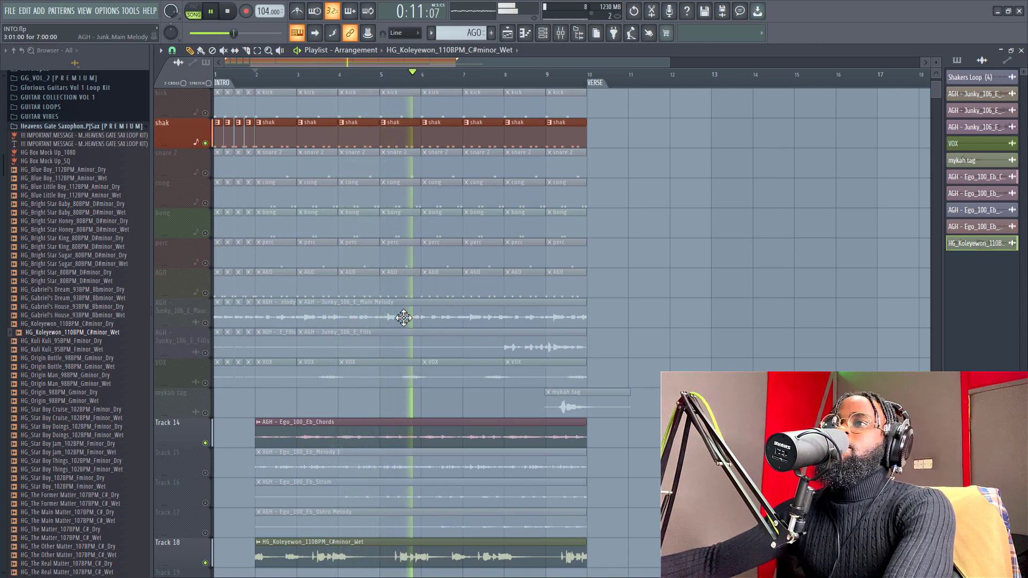
- Select the Ego chords clip on Track 14 and play the arrangement from bar 2
{"action": "key", "text": "space"}
{"action": "scroll", "coordinate": [423, 88], "scroll_direction": "up", "scroll_amount": 2}
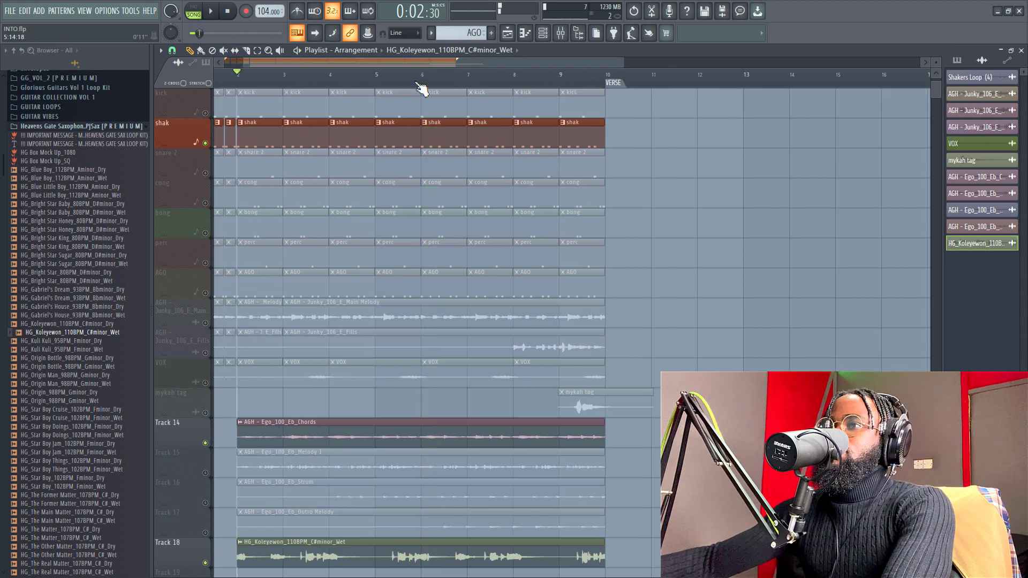
{"action": "scroll", "coordinate": [423, 88], "scroll_direction": "up", "scroll_amount": 2}
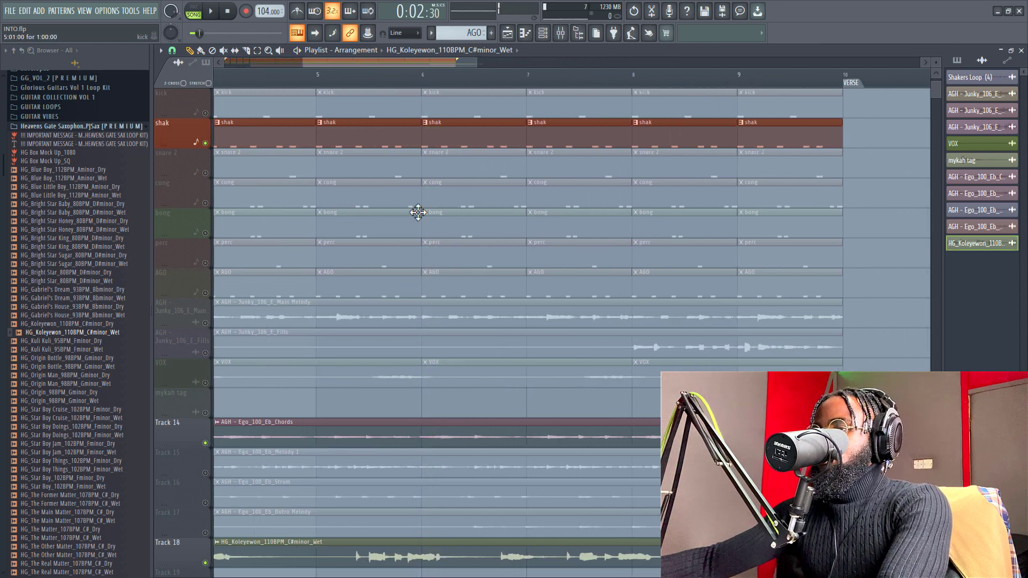
{"action": "left_click", "coordinate": [441, 437]}
{"action": "key", "text": "space"}
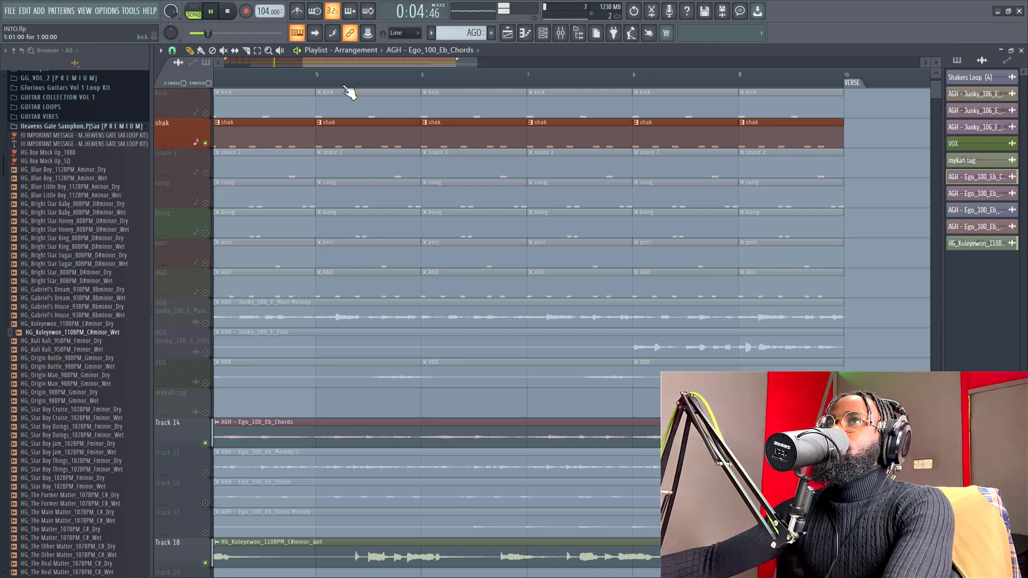
{"action": "scroll", "coordinate": [349, 86], "scroll_direction": "down", "scroll_amount": 3}
{"action": "scroll", "coordinate": [339, 70], "scroll_direction": "down", "scroll_amount": 1}
{"action": "scroll", "coordinate": [298, 68], "scroll_direction": "up", "scroll_amount": 1}
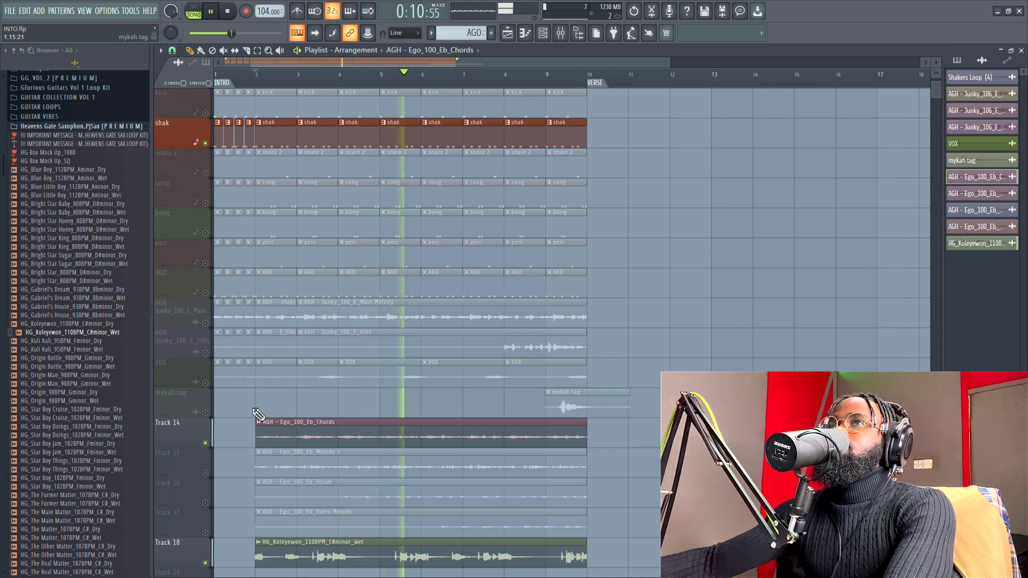
{"action": "scroll", "coordinate": [214, 148], "scroll_direction": "up", "scroll_amount": 2}
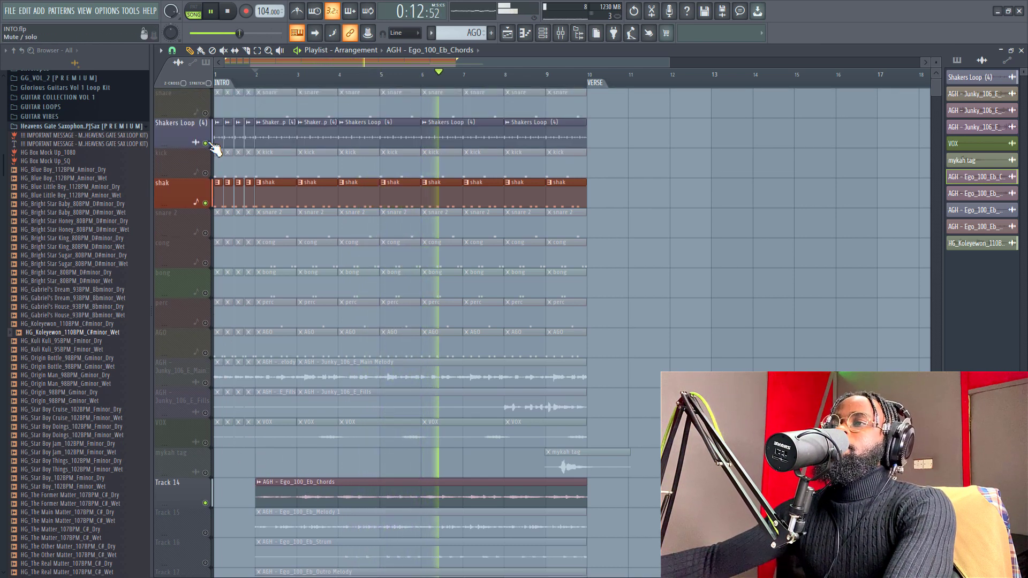
{"action": "scroll", "coordinate": [407, 391], "scroll_direction": "down", "scroll_amount": 3}
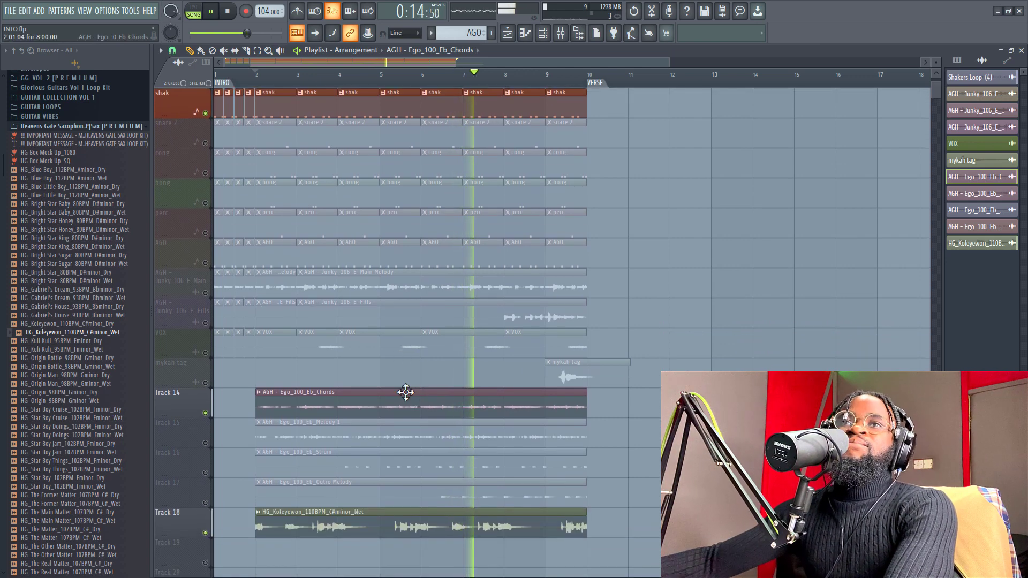
- Stop playback and preview HG_The Matter_107BPM_C#_Wet from the Heavens Gate kit
{"action": "key", "text": "space"}
{"action": "scroll", "coordinate": [92, 426], "scroll_direction": "up", "scroll_amount": 3}
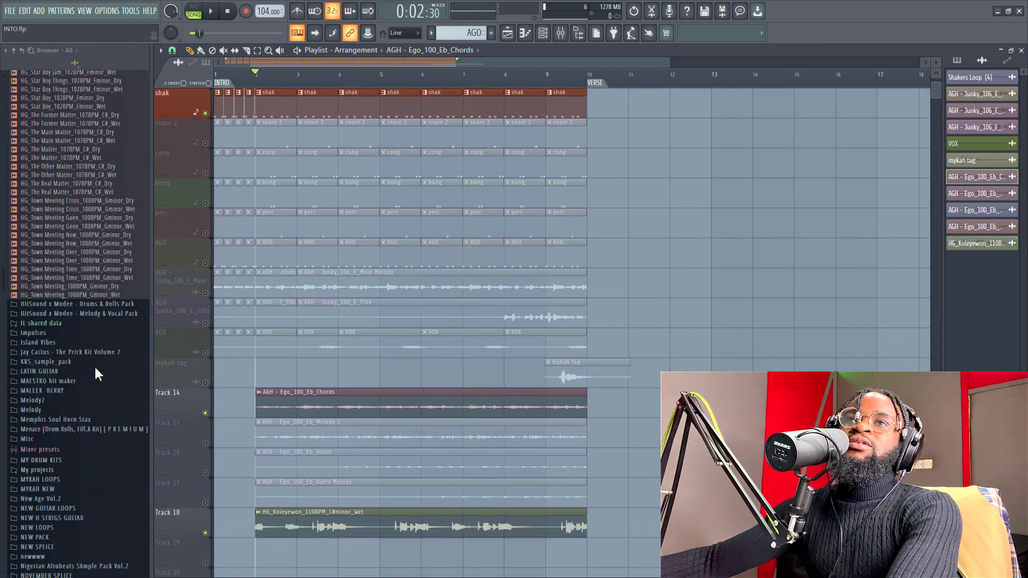
{"action": "scroll", "coordinate": [99, 407], "scroll_direction": "down", "scroll_amount": 3}
{"action": "scroll", "coordinate": [89, 433], "scroll_direction": "down", "scroll_amount": 6}
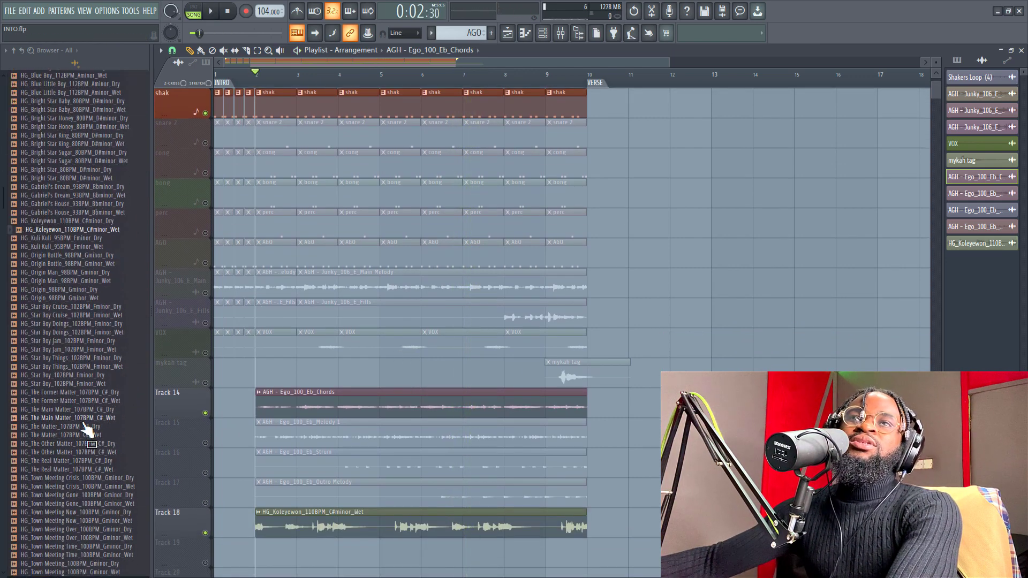
{"action": "left_click", "coordinate": [84, 419]}
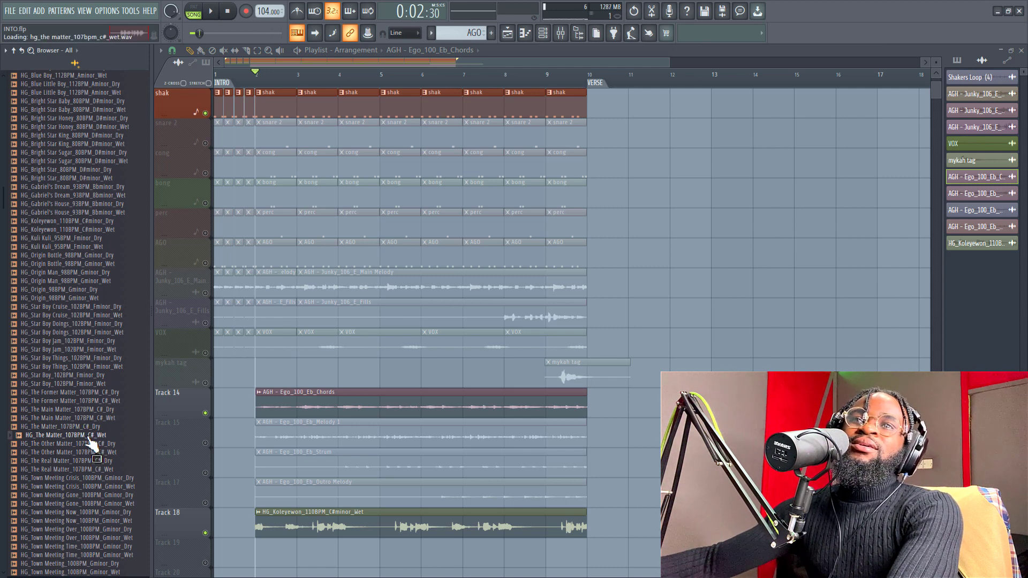
{"action": "scroll", "coordinate": [93, 442], "scroll_direction": "down", "scroll_amount": 3}
{"action": "scroll", "coordinate": [93, 443], "scroll_direction": "down", "scroll_amount": 3}
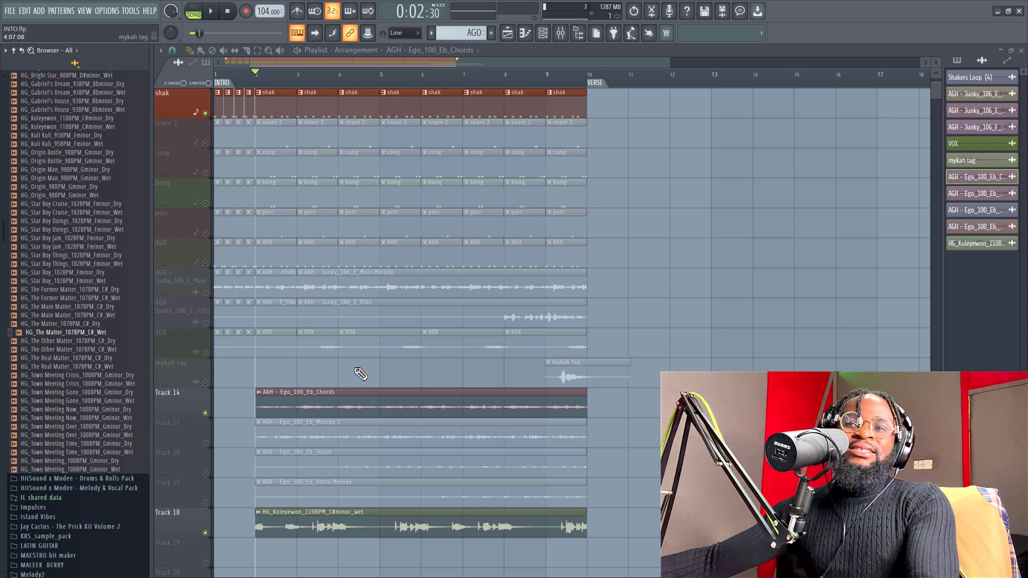
{"action": "scroll", "coordinate": [357, 371], "scroll_direction": "up", "scroll_amount": 3}
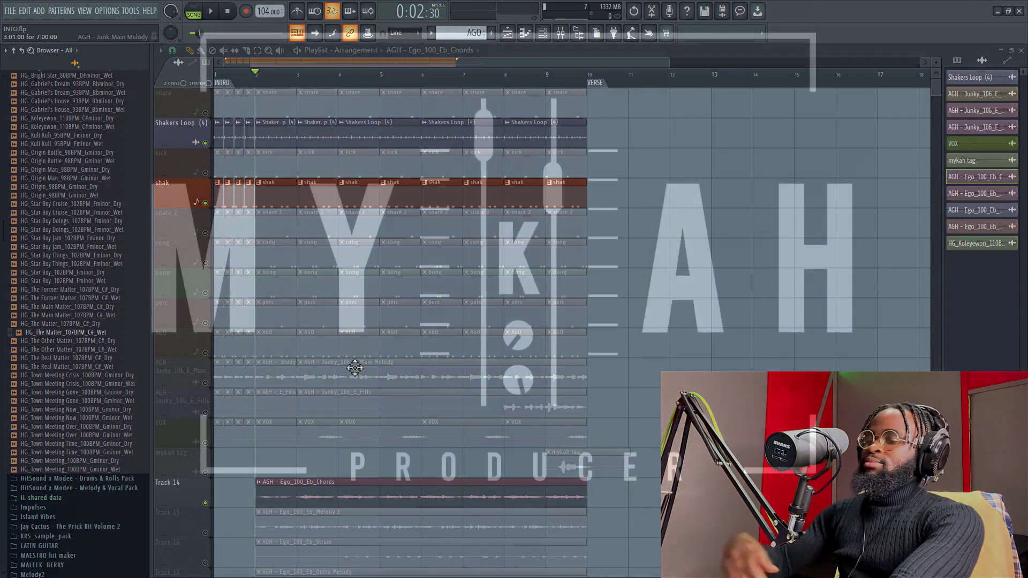
- Play the shak, Ego chords and Koleyewon sax arrangement from bar 2
{"action": "key", "text": "space"}
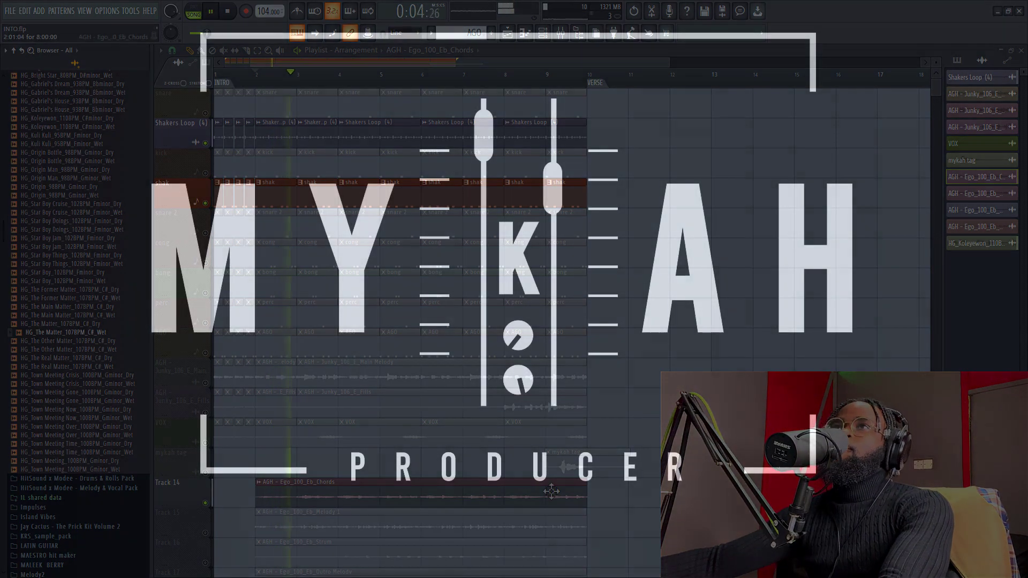